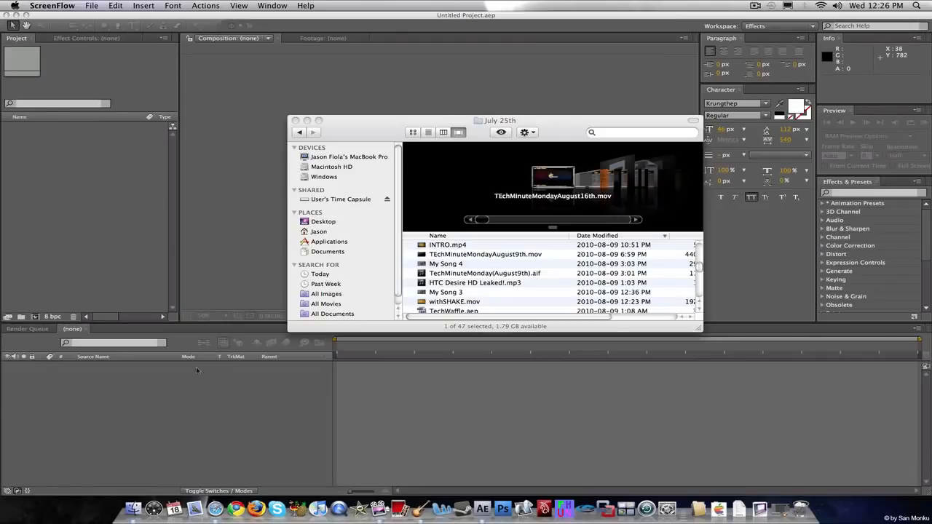
- Import INTRO.mp4 from the July 25th folder in Finder into the After Effects project
{"action": "left_click", "coordinate": [106, 212]}
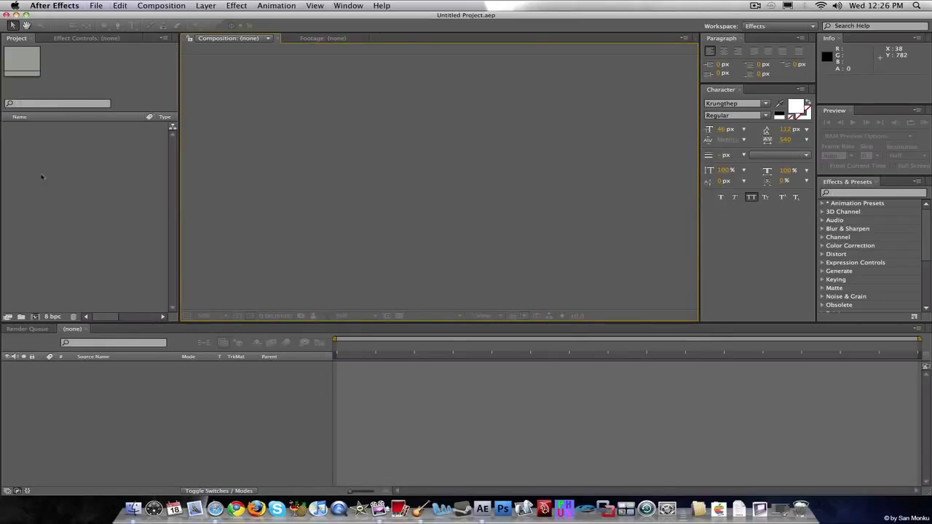
{"action": "left_click", "coordinate": [133, 508]}
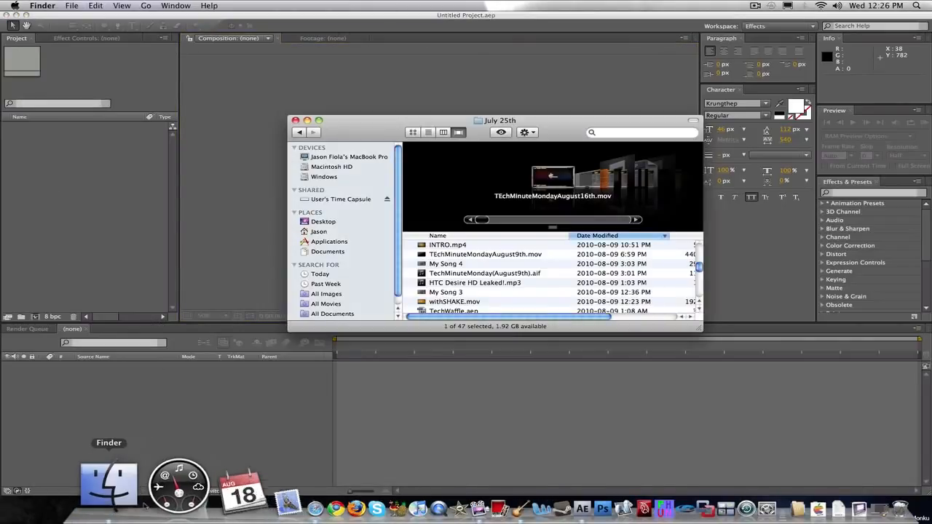
{"action": "left_click", "coordinate": [444, 248]}
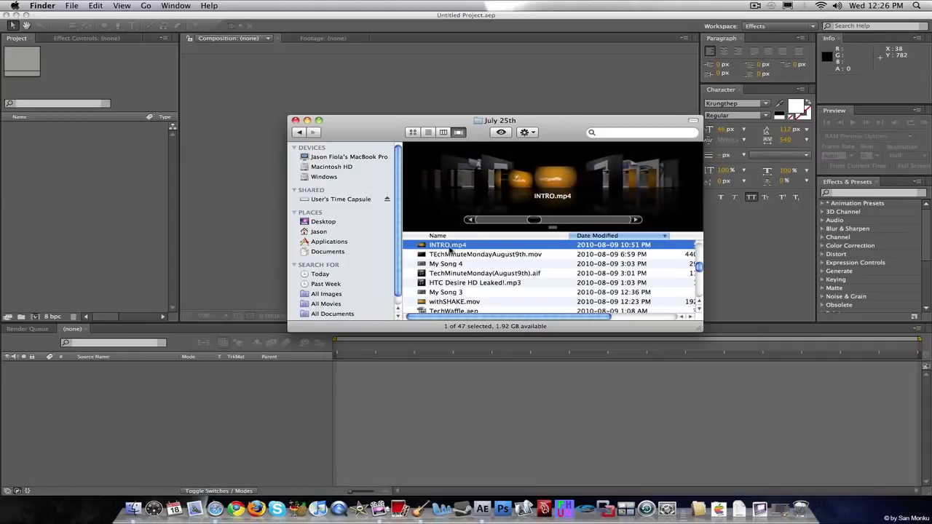
{"action": "left_click_drag", "start_coordinate": [442, 248], "coordinate": [56, 158]}
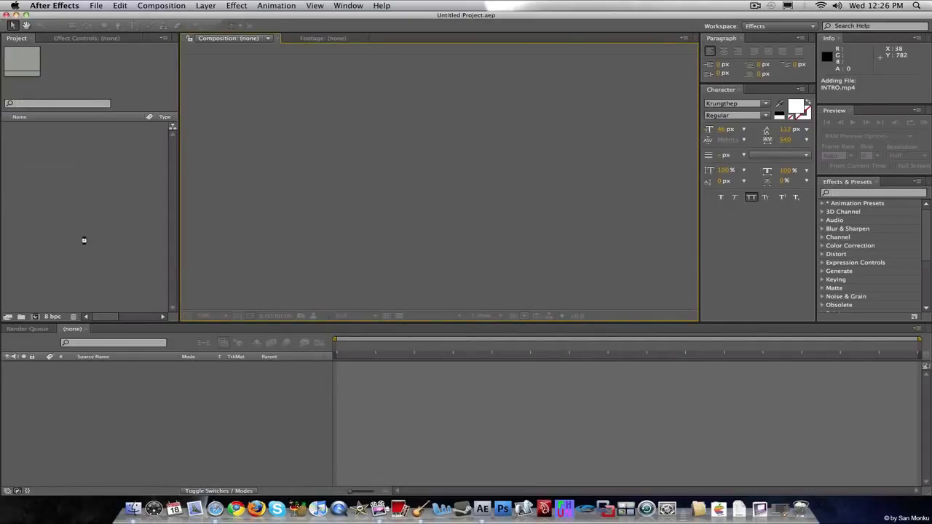
{"action": "left_click", "coordinate": [96, 6]}
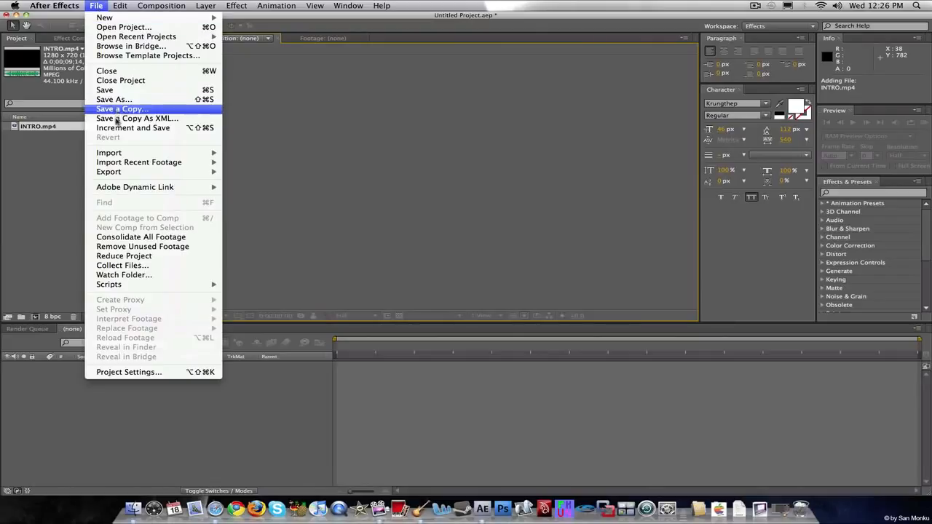
{"action": "mouse_move", "coordinate": [124, 153]}
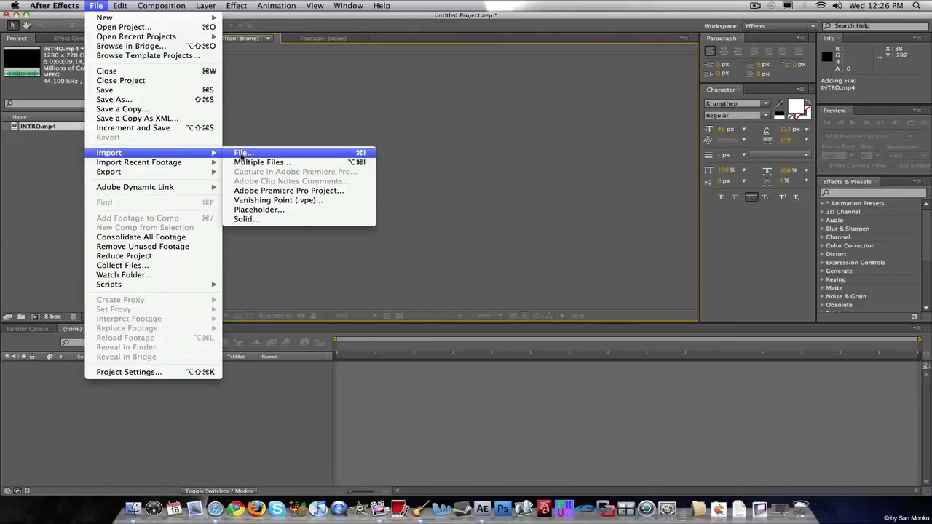
{"action": "left_click", "coordinate": [10, 201]}
- Create a new folder in the project and delete it again
{"action": "right_click", "coordinate": [37, 155]}
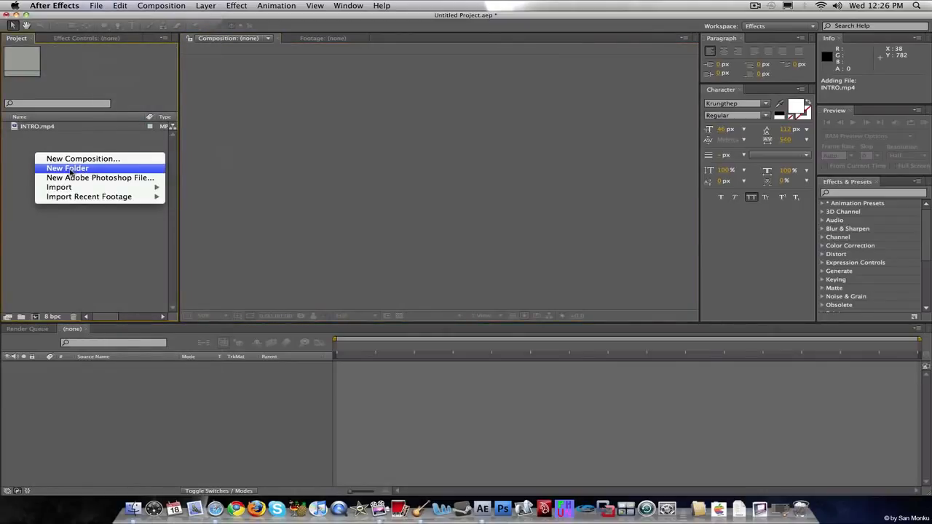
{"action": "left_click", "coordinate": [81, 173]}
{"action": "left_click", "coordinate": [41, 136]}
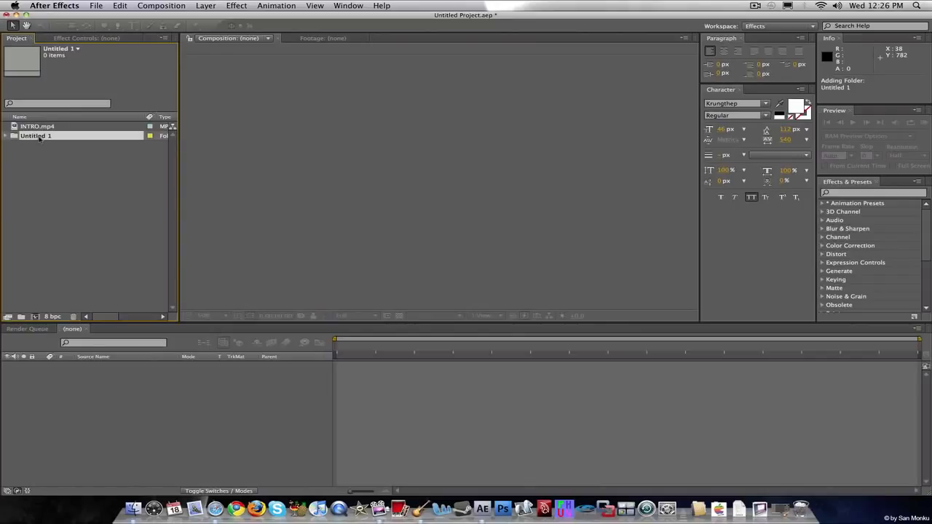
{"action": "key", "text": "Delete"}
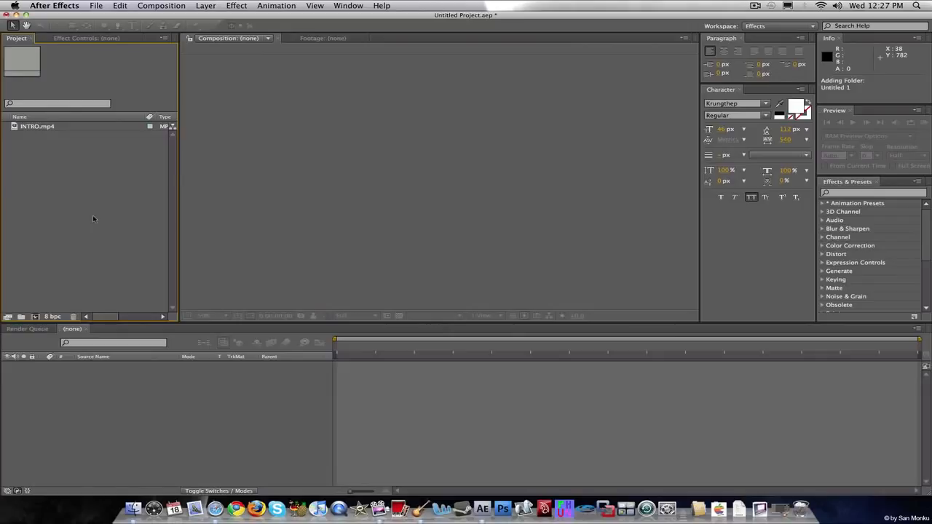
- Rename the INTRO.mp4 footage item to TechWaffle
{"action": "left_click", "coordinate": [45, 128]}
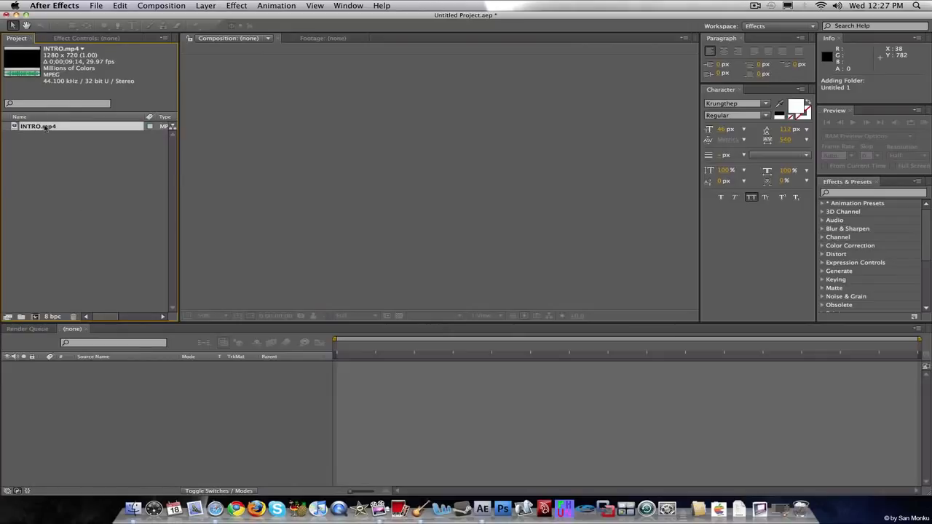
{"action": "key", "text": "Return"}
{"action": "type", "text": "Tech"}
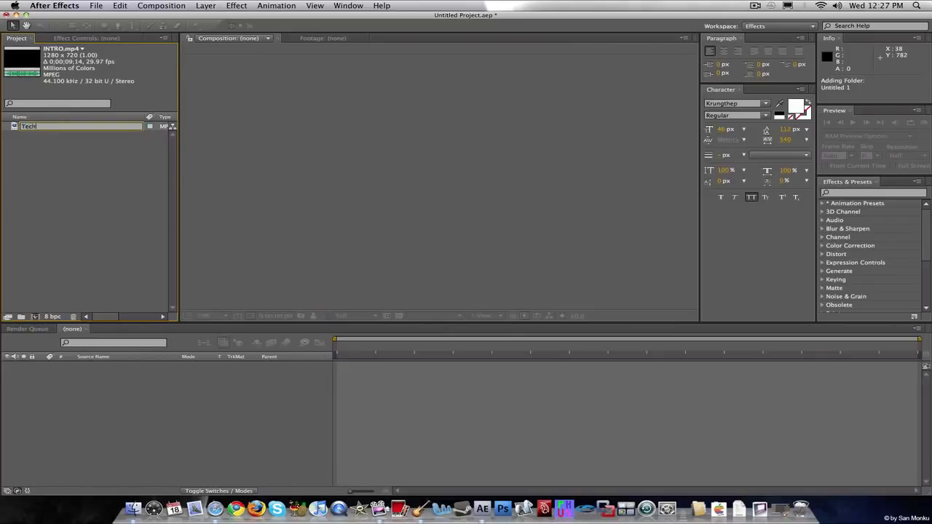
{"action": "type", "text": "Waffle"}
{"action": "key", "text": "Return"}
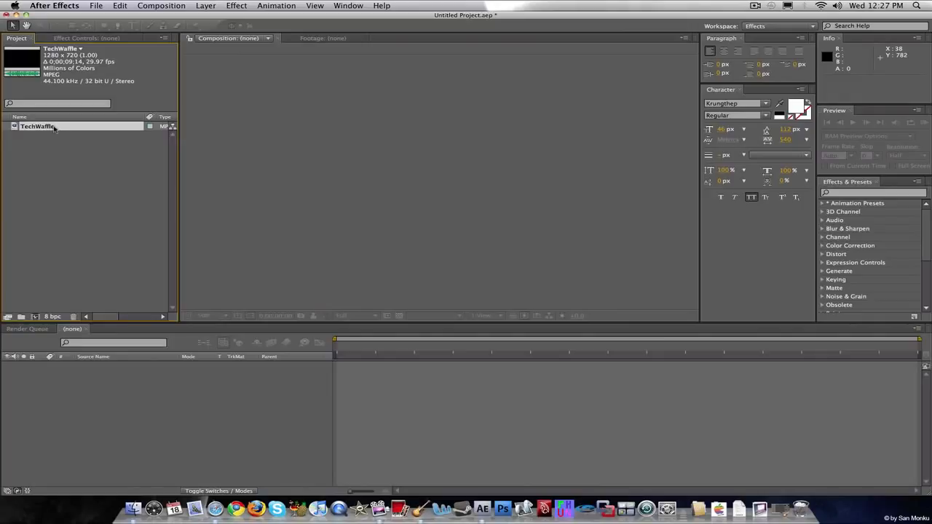
{"action": "key", "text": "Return"}
{"action": "left_click", "coordinate": [63, 152]}
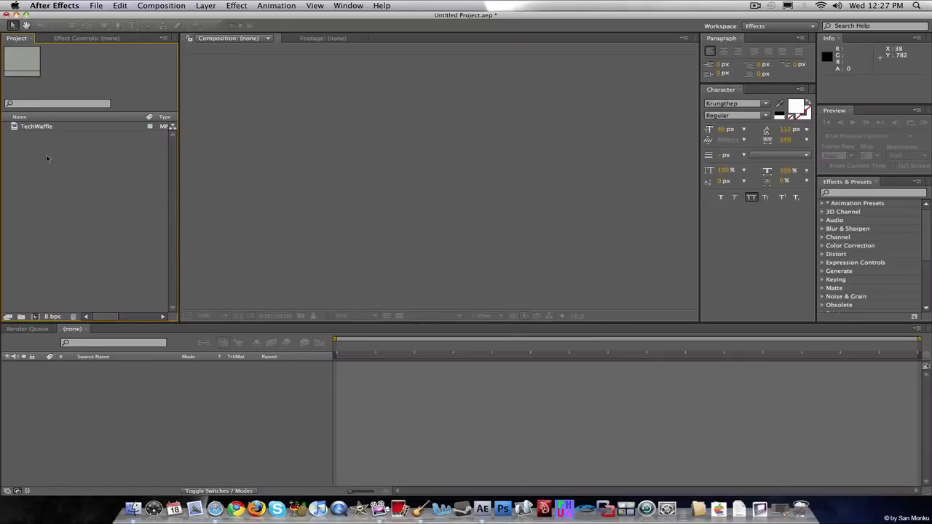
{"action": "right_click", "coordinate": [34, 127]}
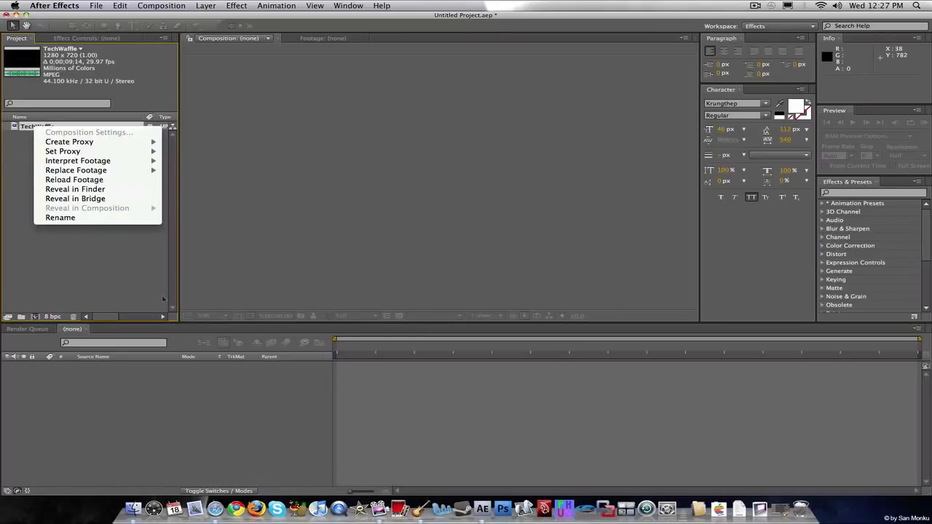
{"action": "left_click", "coordinate": [332, 207]}
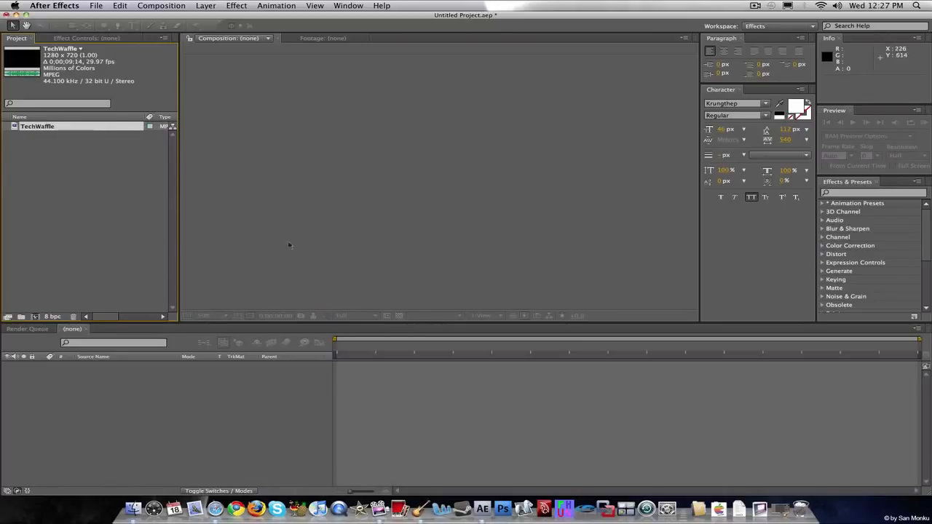
{"action": "left_click", "coordinate": [32, 165]}
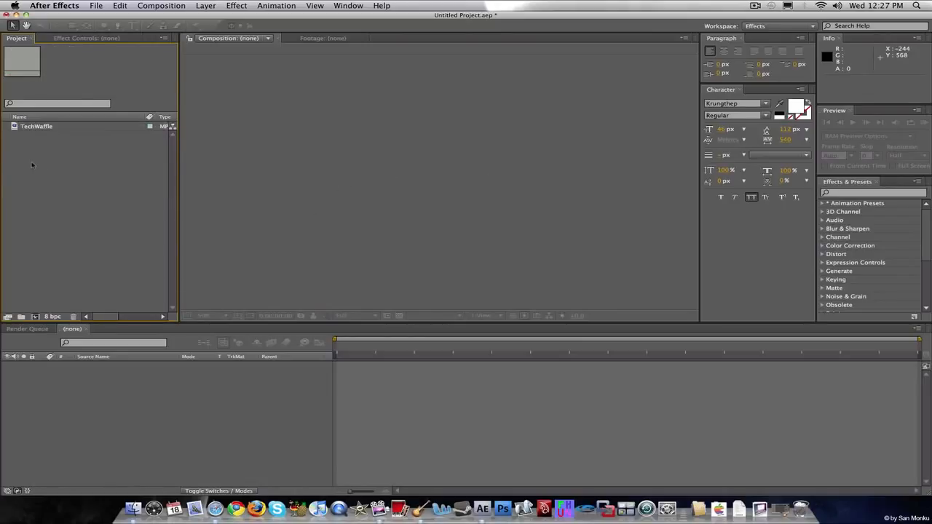
- Reload the TechWaffle footage in the project
{"action": "right_click", "coordinate": [44, 128]}
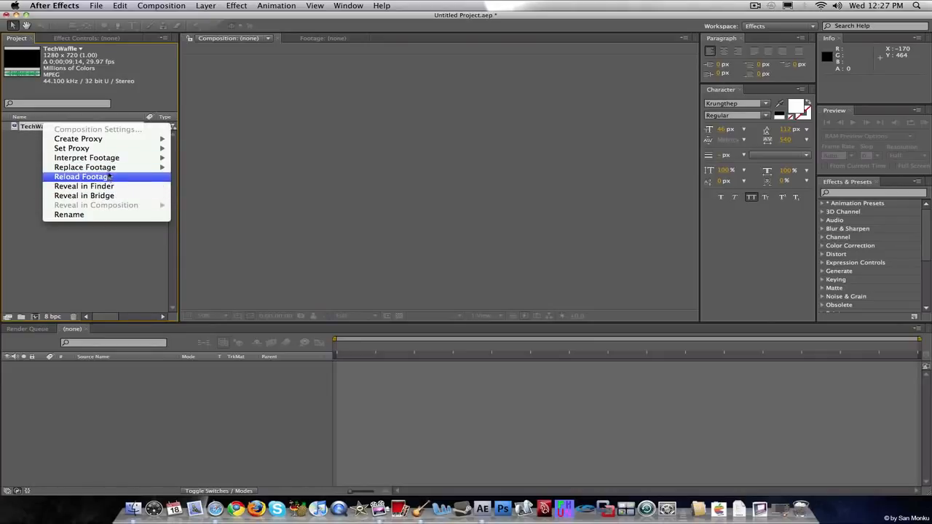
{"action": "mouse_move", "coordinate": [111, 168]}
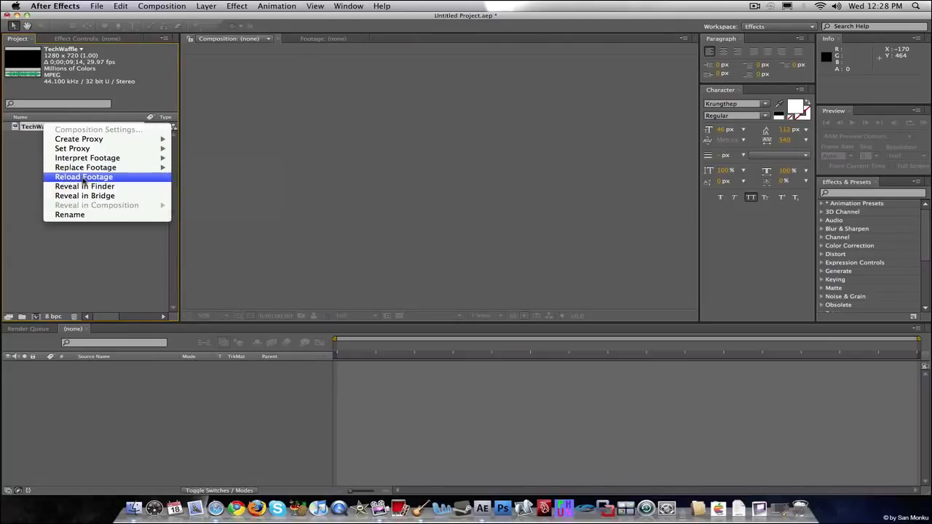
{"action": "left_click", "coordinate": [84, 178]}
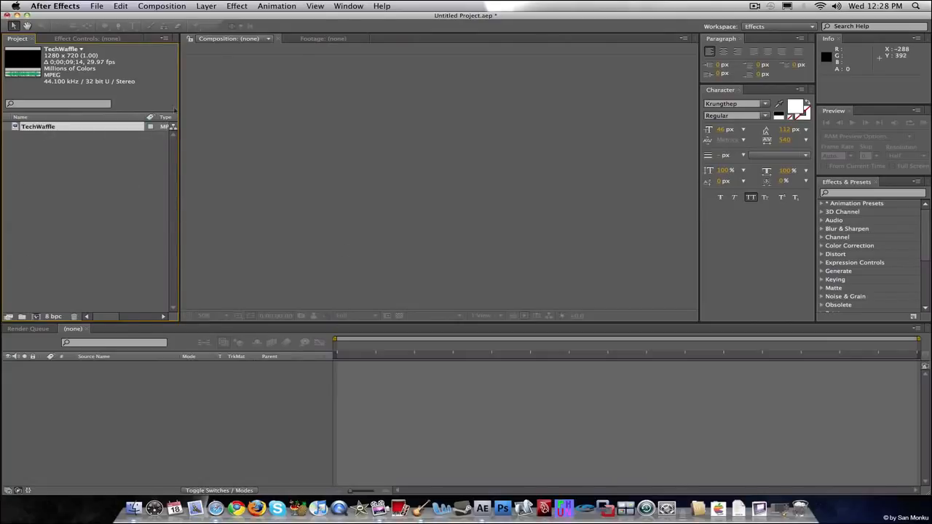
{"action": "left_click", "coordinate": [104, 225]}
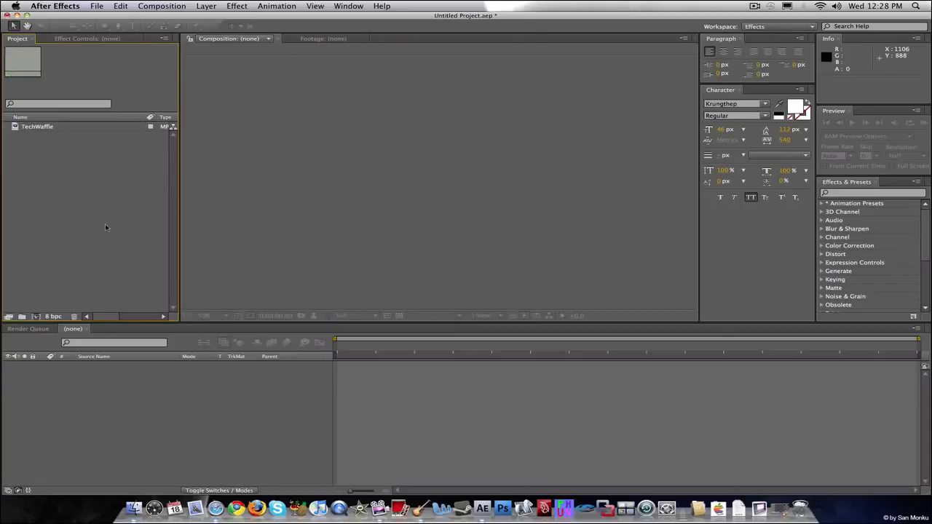
{"action": "right_click", "coordinate": [47, 127]}
{"action": "left_click", "coordinate": [119, 179]}
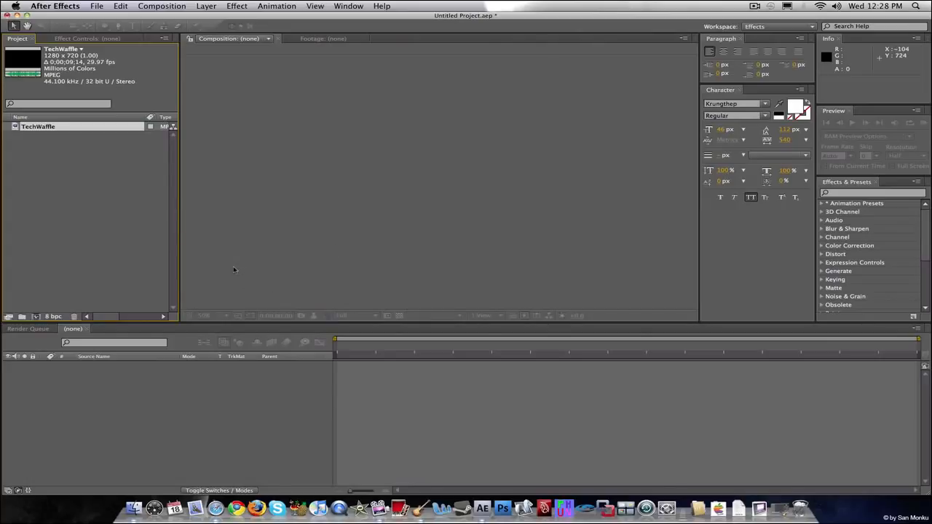
{"action": "left_click", "coordinate": [120, 253]}
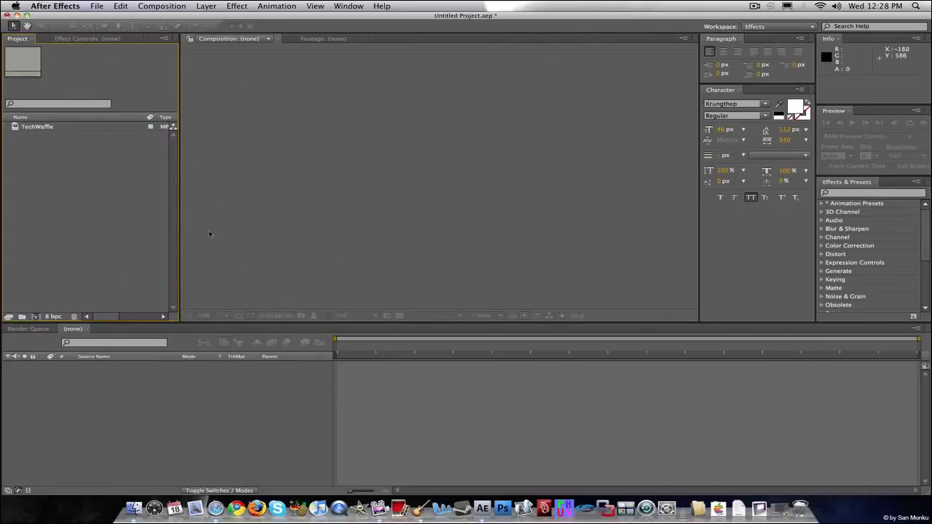
- Start a new composition and name it TUTORIAL
{"action": "left_click", "coordinate": [157, 5]}
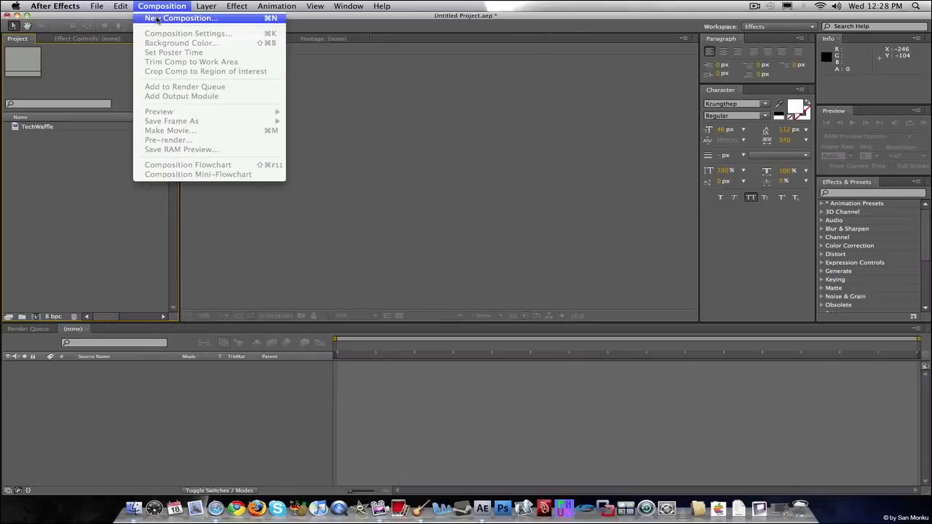
{"action": "left_click", "coordinate": [157, 18]}
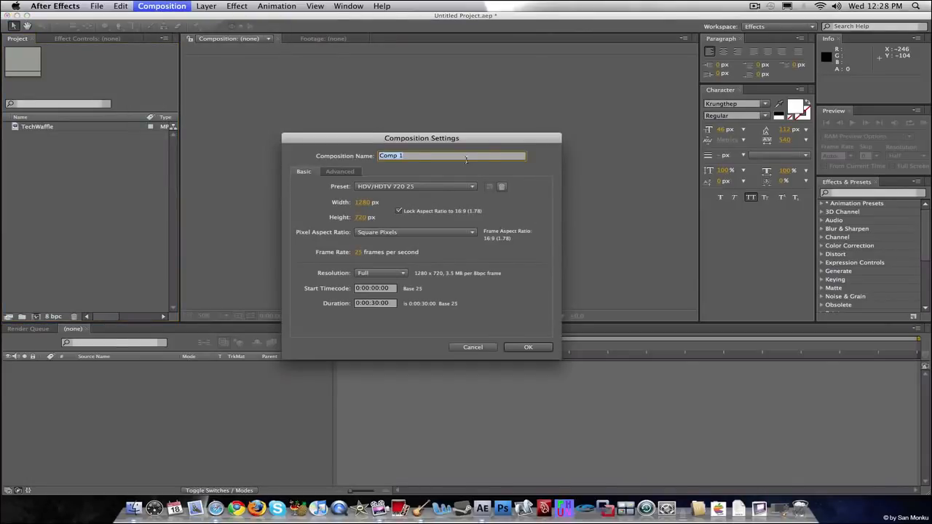
{"action": "type", "text": "INTR"}
{"action": "key", "text": "BackSpace"}
{"action": "key", "text": "BackSpace"}
{"action": "key", "text": "BackSpace"}
{"action": "key", "text": "BackSpace"}
{"action": "key", "text": "BackSpace"}
{"action": "type", "text": "TUTORIAL"}
- Keep the HDV/HDTV 720 25 preset and a duration of 0:00:30:00, and create the composition
{"action": "left_click", "coordinate": [400, 187]}
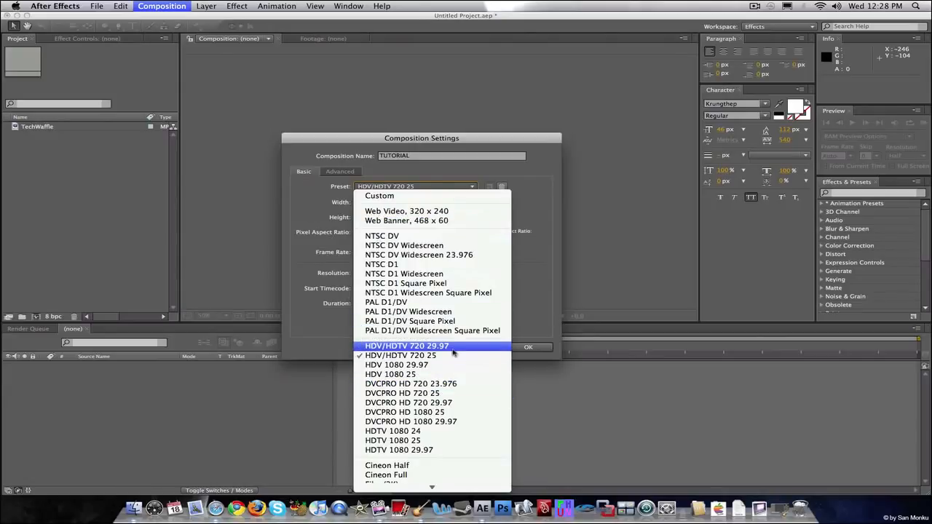
{"action": "left_click", "coordinate": [313, 200]}
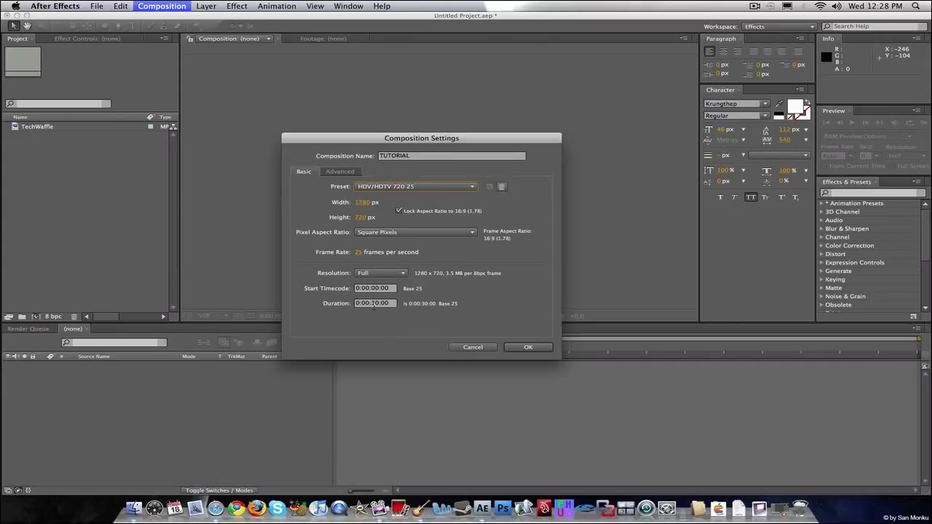
{"action": "left_click", "coordinate": [374, 303]}
{"action": "key", "text": "BackSpace"}
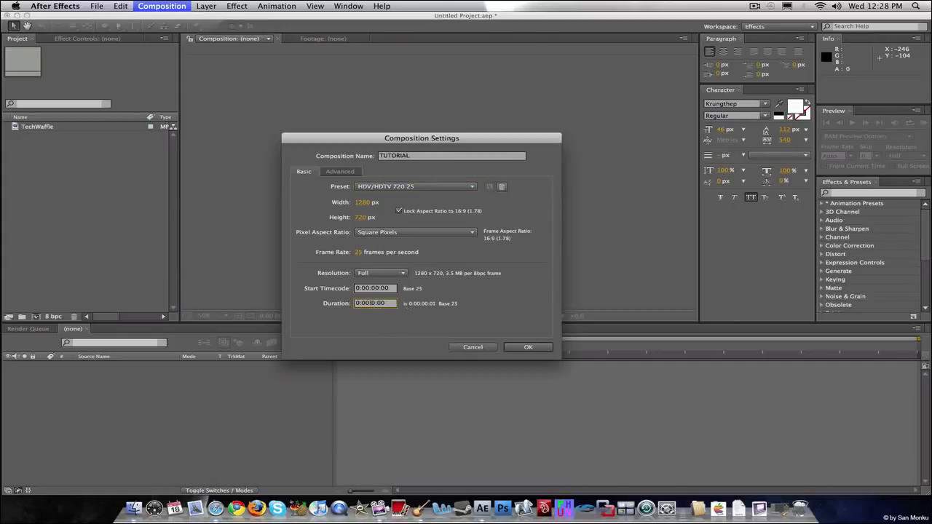
{"action": "left_click", "coordinate": [485, 273]}
{"action": "left_click", "coordinate": [522, 348]}
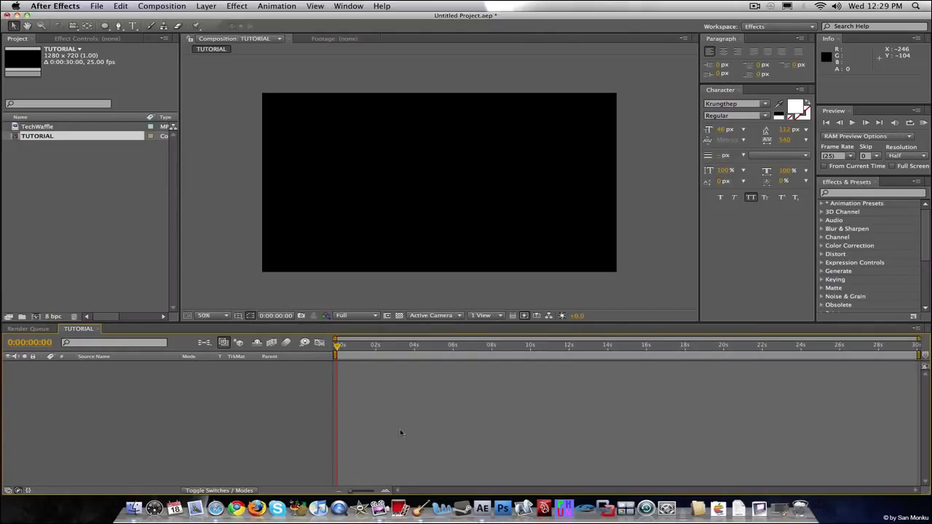
- Review the TUTORIAL composition's settings and close them without changes
{"action": "left_click", "coordinate": [178, 5]}
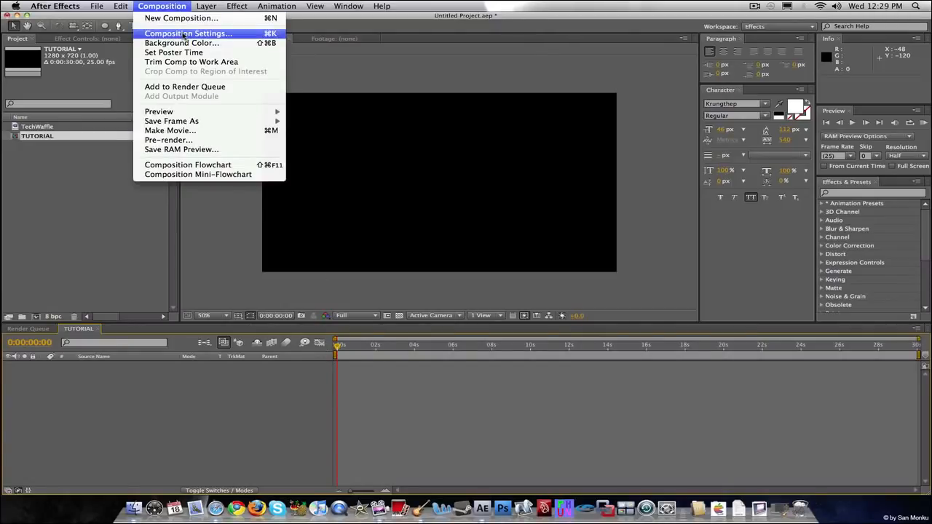
{"action": "left_click", "coordinate": [185, 34]}
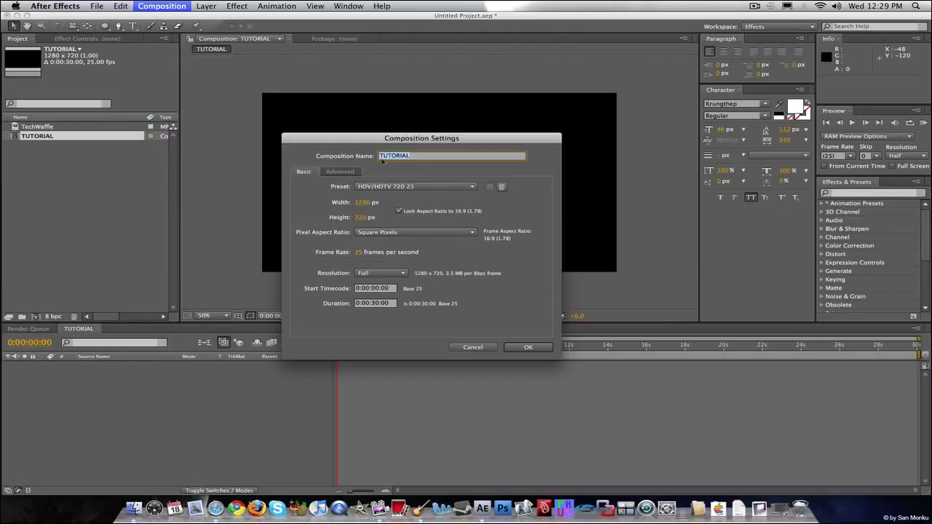
{"action": "left_click", "coordinate": [512, 348]}
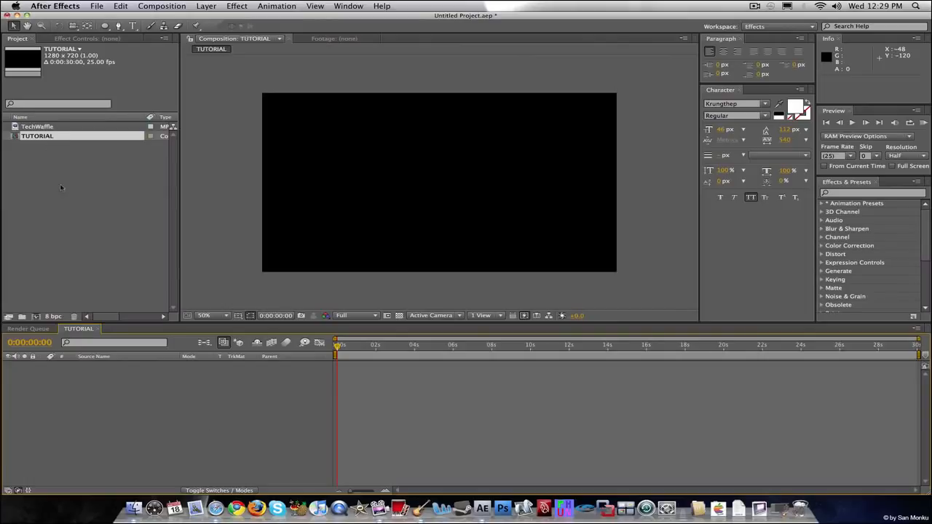
- Add the TechWaffle footage to the TUTORIAL composition as a layer starting at the beginning of the timeline
{"action": "left_click", "coordinate": [88, 215]}
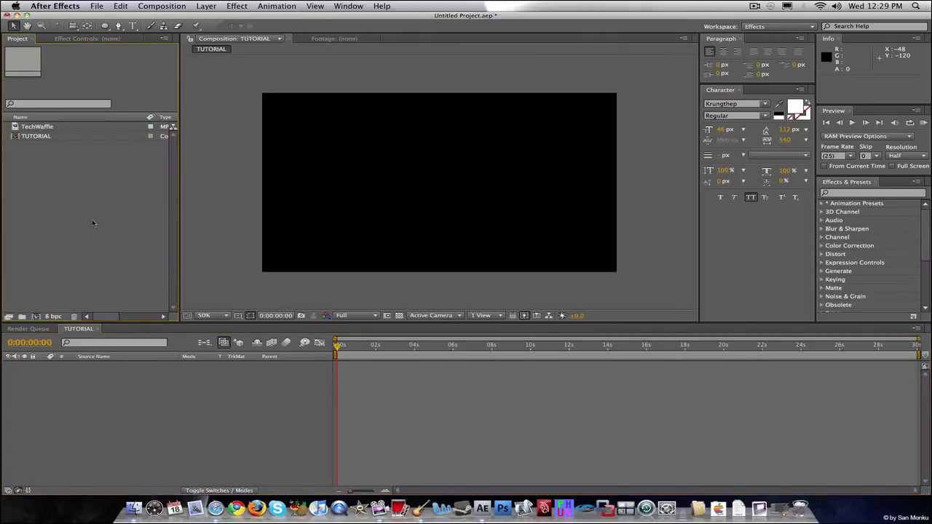
{"action": "left_click", "coordinate": [38, 128]}
{"action": "left_click_drag", "start_coordinate": [38, 128], "coordinate": [438, 190]}
{"action": "left_click", "coordinate": [382, 382]}
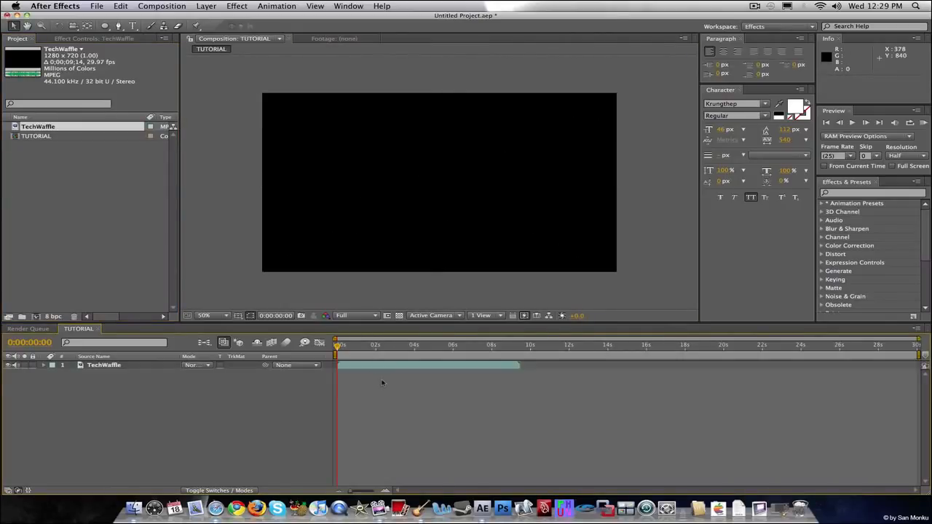
- Move the current time to 0:00:02:00 and shift the TechWaffle layer to start at 0:00:00:03
{"action": "left_click_drag", "start_coordinate": [353, 346], "coordinate": [382, 368]}
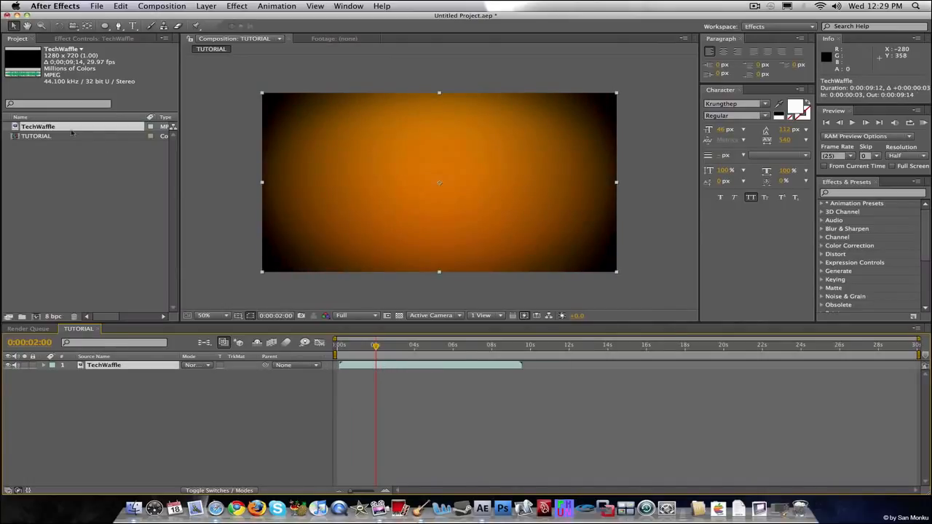
{"action": "mouse_move", "coordinate": [67, 134]}
{"action": "left_mouse_down"}
{"action": "mouse_move", "coordinate": [98, 291]}
{"action": "mouse_move", "coordinate": [65, 128]}
{"action": "mouse_move", "coordinate": [77, 127]}
{"action": "left_mouse_up"}
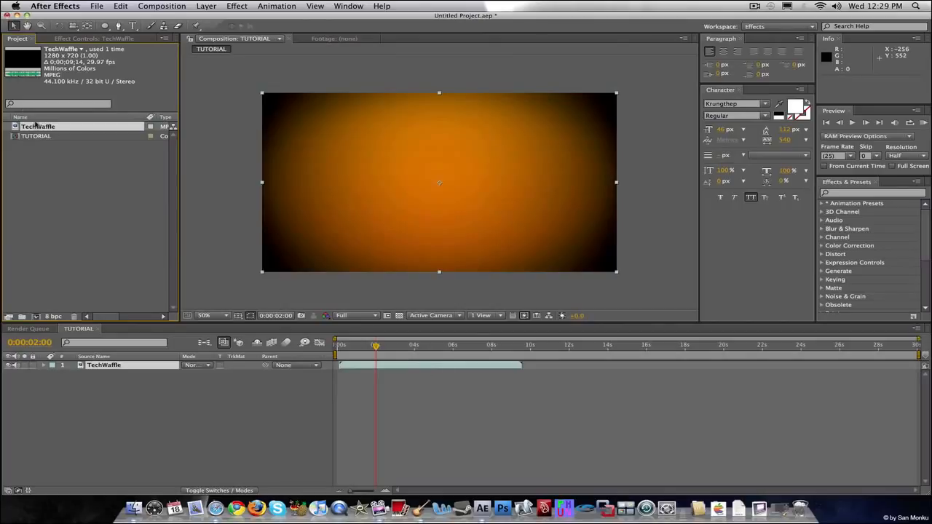
- Add the TechWaffle footage again as a layer below the first, starting at 0:00:09:15, and move the current time to 0:00:11:06
{"action": "left_click_drag", "start_coordinate": [42, 128], "coordinate": [524, 374]}
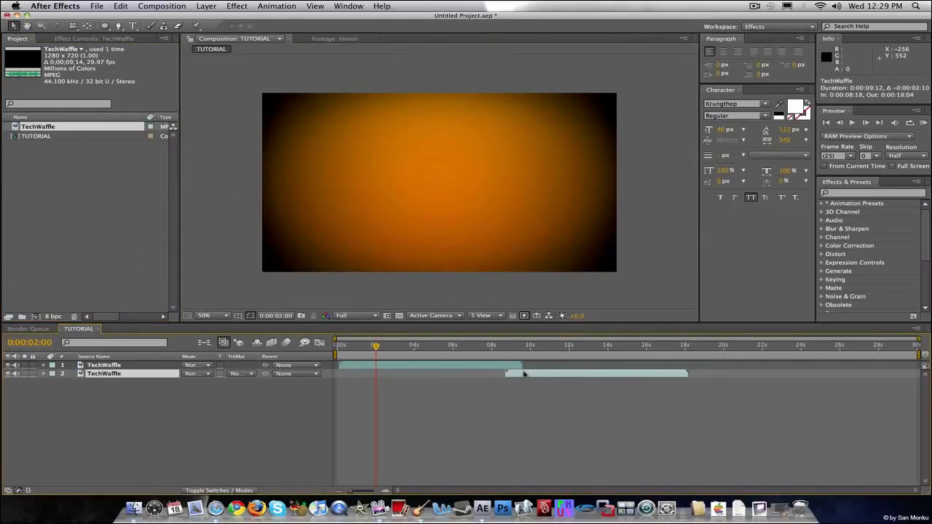
{"action": "left_click", "coordinate": [481, 346]}
{"action": "mouse_move", "coordinate": [480, 347]}
{"action": "left_mouse_down"}
{"action": "mouse_move", "coordinate": [568, 346]}
{"action": "mouse_move", "coordinate": [492, 347]}
{"action": "left_mouse_up"}
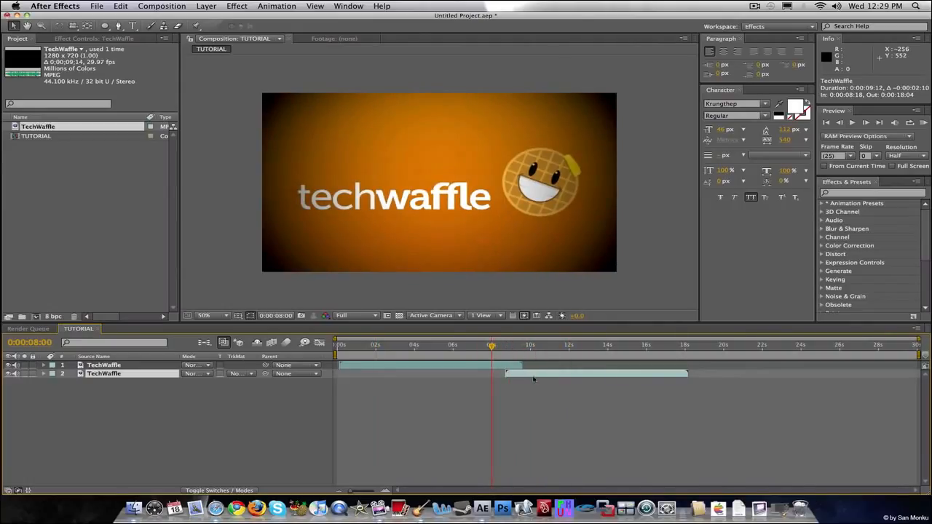
{"action": "mouse_move", "coordinate": [509, 347]}
{"action": "left_mouse_down"}
{"action": "mouse_move", "coordinate": [537, 345]}
{"action": "mouse_move", "coordinate": [497, 346]}
{"action": "left_mouse_up"}
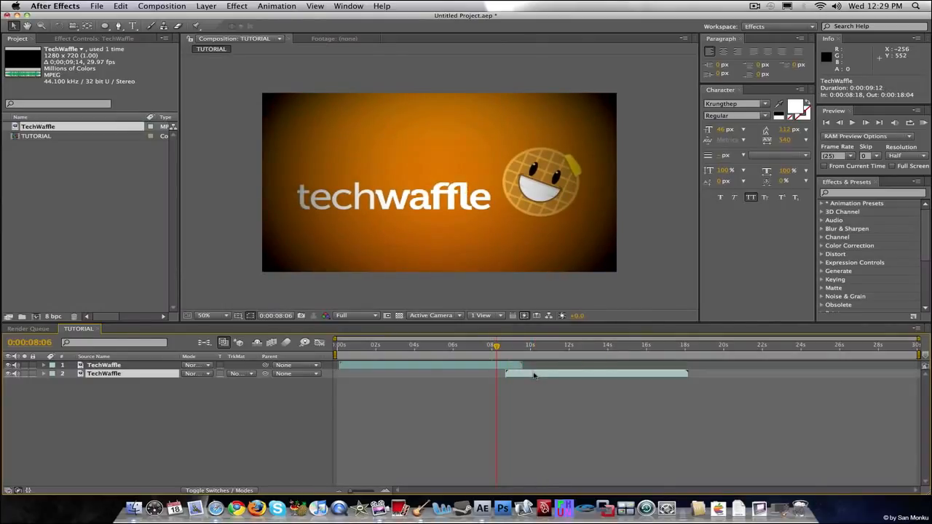
{"action": "left_click_drag", "start_coordinate": [533, 375], "coordinate": [548, 374]}
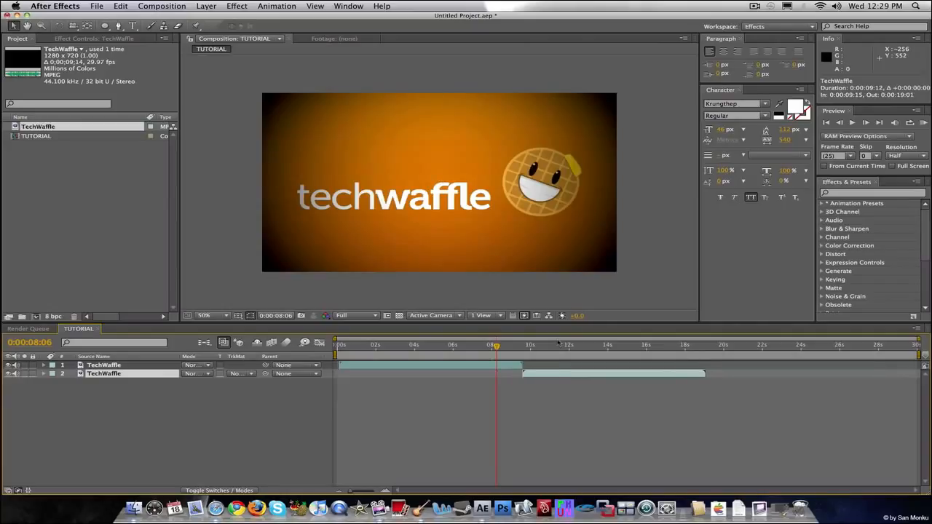
{"action": "left_click", "coordinate": [554, 347]}
{"action": "left_click_drag", "start_coordinate": [570, 374], "coordinate": [525, 375]}
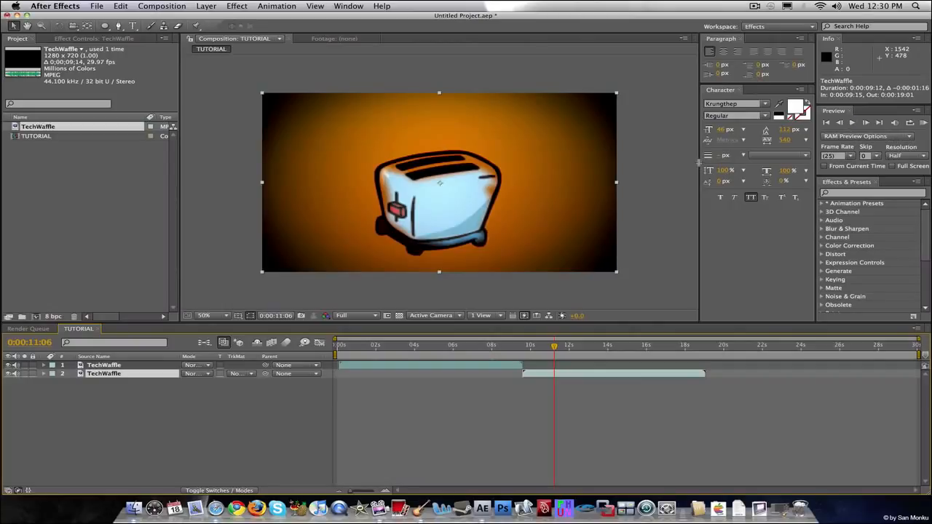
- Enlarge the Composition and Project area over the timeline, and review the available workspaces and panels without changing them
{"action": "mouse_move", "coordinate": [698, 163]}
{"action": "left_mouse_down"}
{"action": "mouse_move", "coordinate": [763, 165]}
{"action": "mouse_move", "coordinate": [698, 167]}
{"action": "left_mouse_up"}
{"action": "left_click_drag", "start_coordinate": [371, 297], "coordinate": [562, 339]}
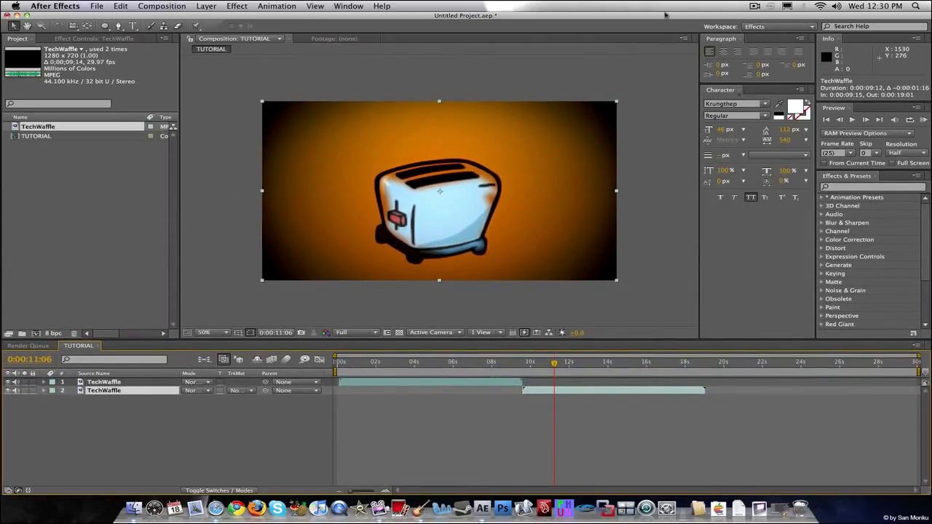
{"action": "left_click", "coordinate": [751, 28]}
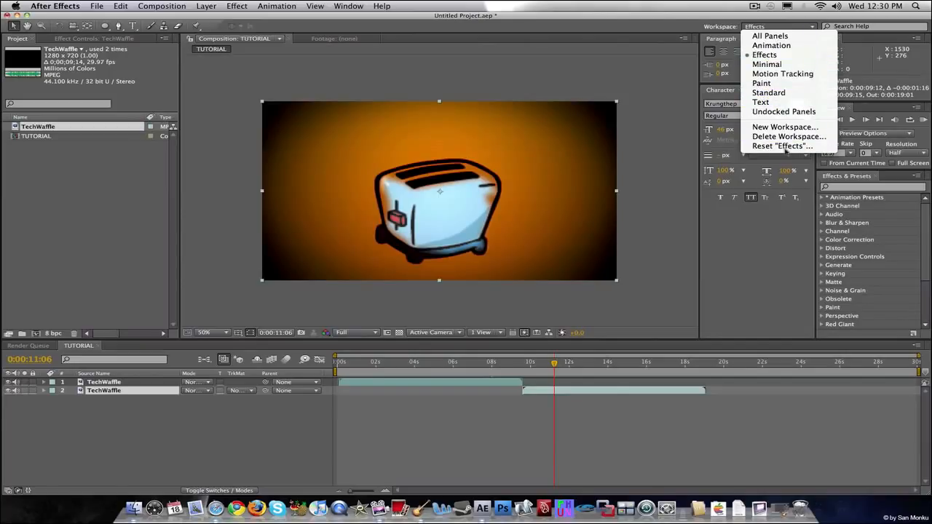
{"action": "left_click", "coordinate": [617, 3]}
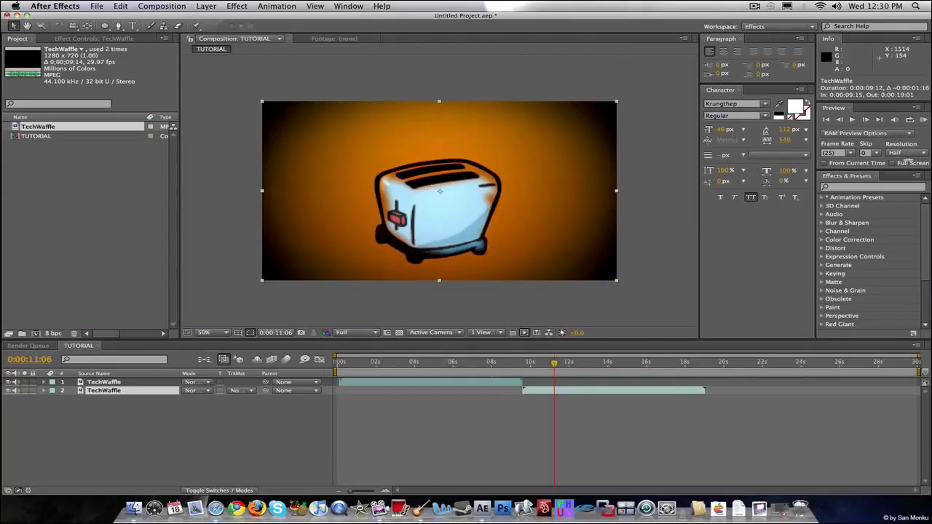
{"action": "left_click", "coordinate": [343, 5]}
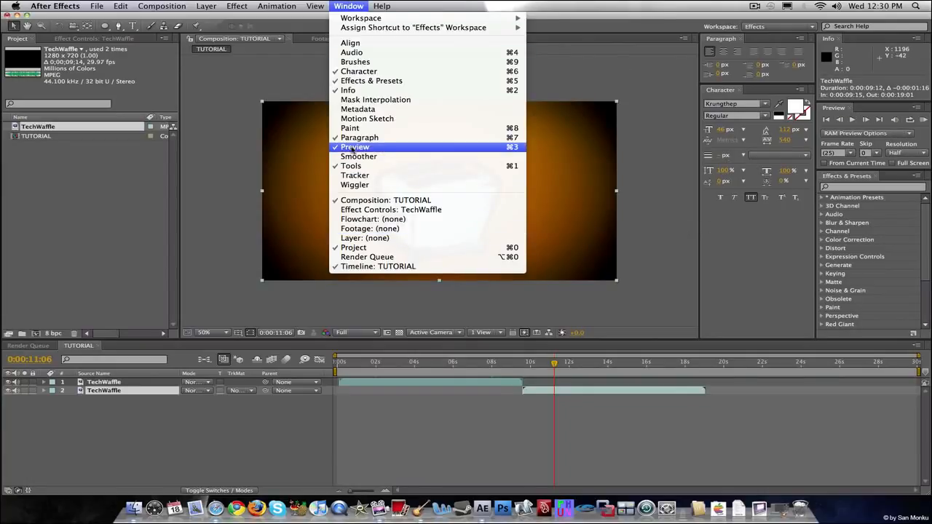
{"action": "left_click", "coordinate": [573, 3]}
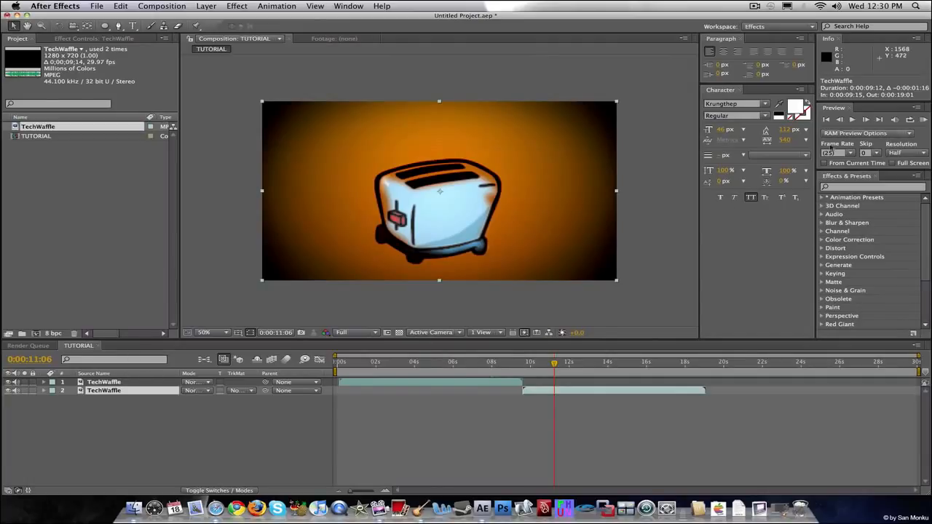
- Keep the RAM Preview Options and set the preview resolution to Custom, rendering every 5 pixels horizontally
{"action": "left_click", "coordinate": [854, 137]}
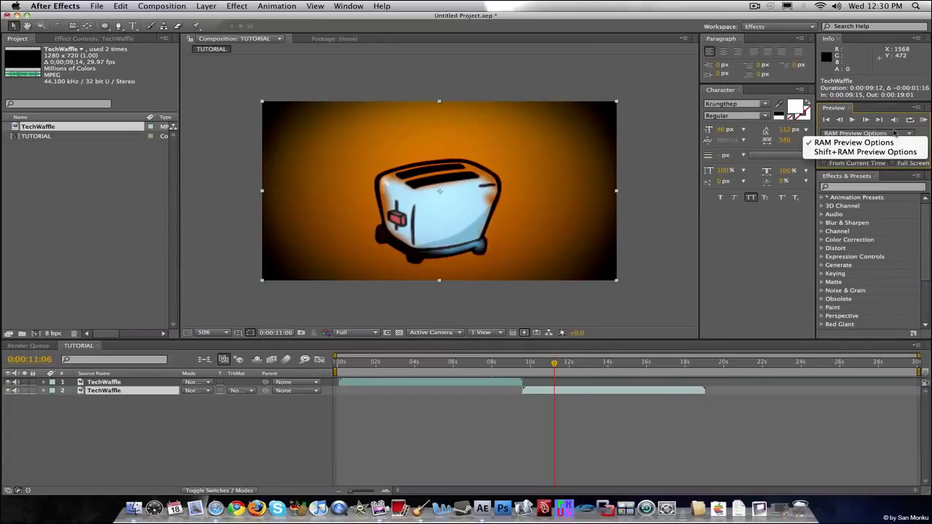
{"action": "left_click", "coordinate": [815, 143]}
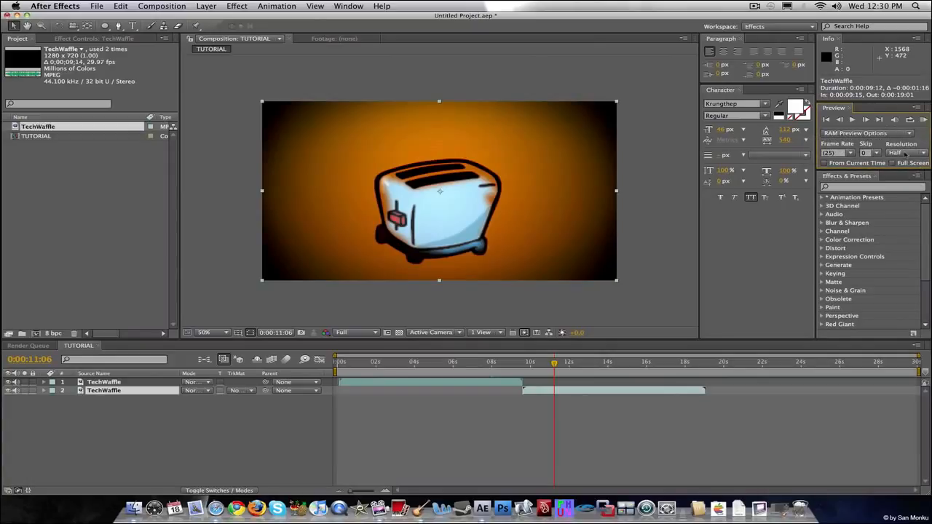
{"action": "left_click", "coordinate": [905, 152]}
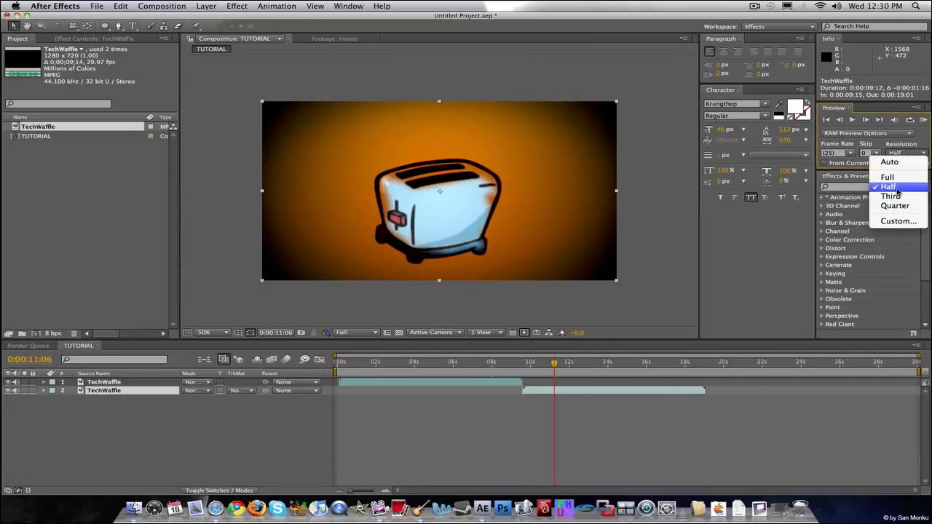
{"action": "left_click", "coordinate": [897, 191]}
{"action": "left_click", "coordinate": [905, 153]}
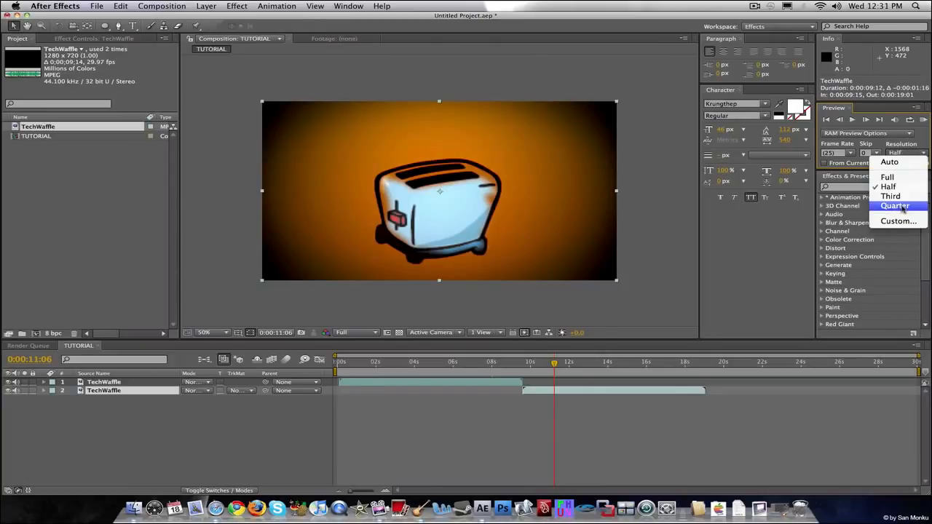
{"action": "left_click", "coordinate": [896, 222]}
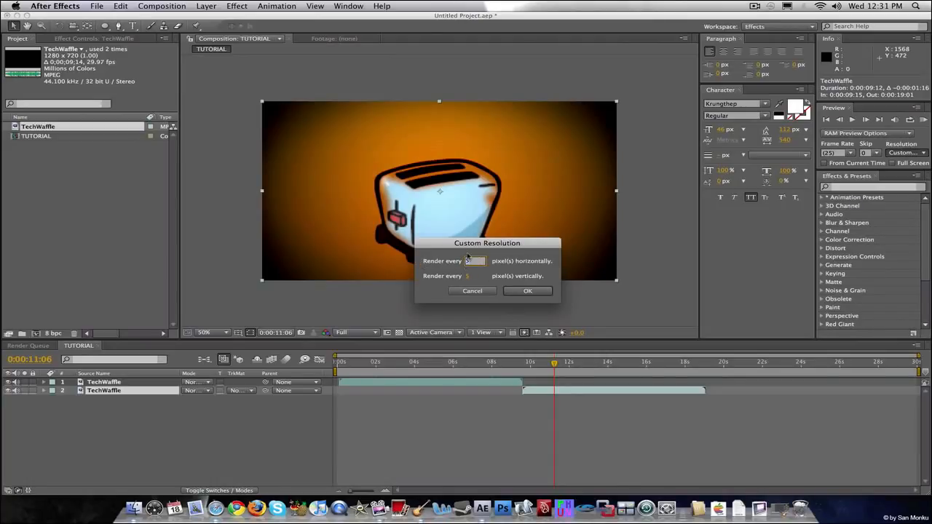
{"action": "type", "text": "99"}
{"action": "key", "text": "Return"}
{"action": "left_click", "coordinate": [467, 261]}
{"action": "type", "text": "5"}
{"action": "left_click", "coordinate": [527, 290]}
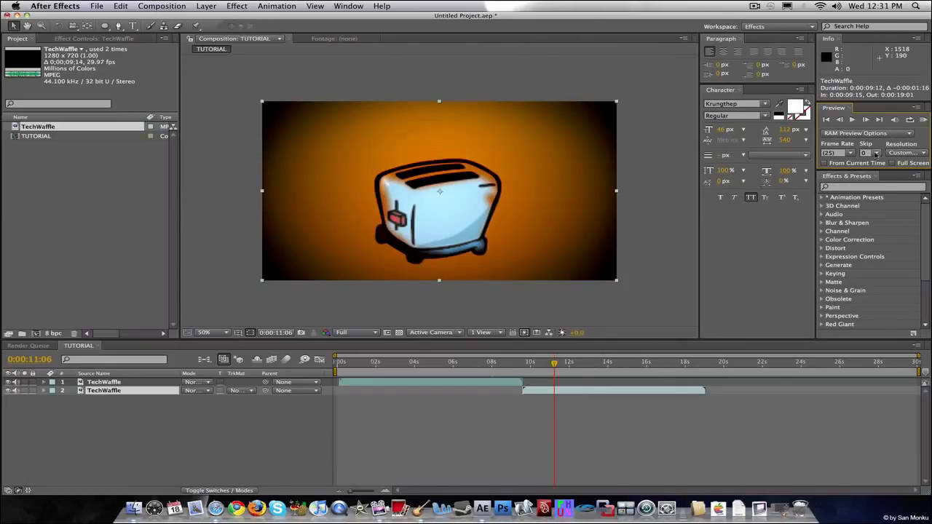
- Try a preview frame skip of 1 and restore it to 0
{"action": "left_click", "coordinate": [876, 154]}
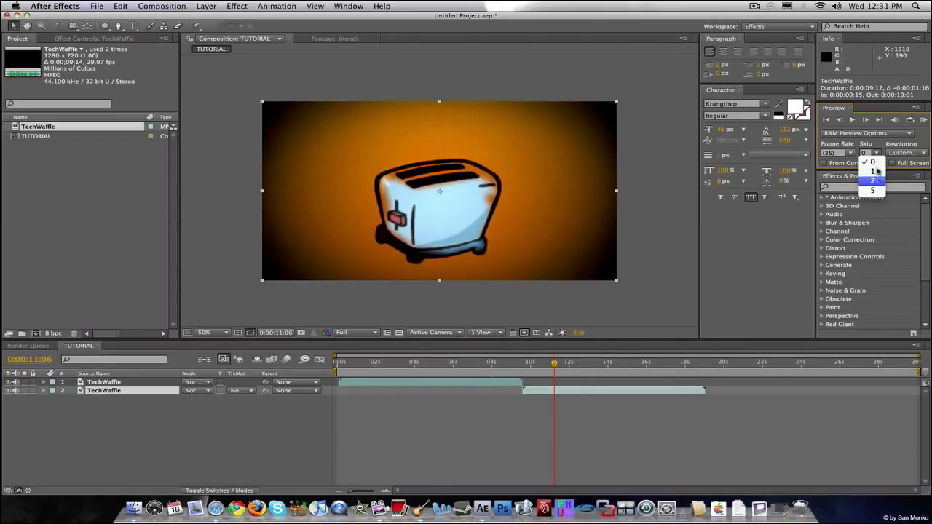
{"action": "left_click", "coordinate": [876, 162]}
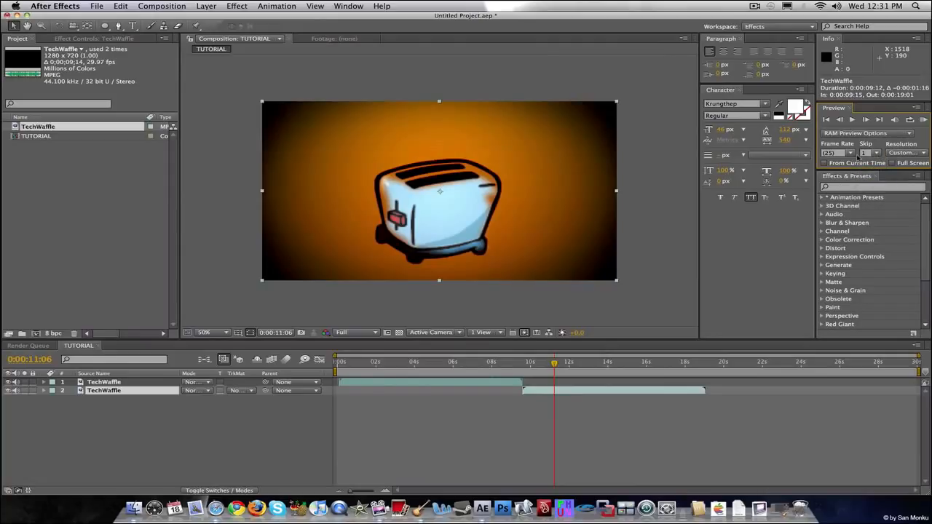
{"action": "left_click", "coordinate": [866, 154]}
{"action": "left_click", "coordinate": [872, 162]}
- Limit the work area to the range from 0:00:04:20 to 0:00:07:01 and set the preview to loop
{"action": "left_click_drag", "start_coordinate": [337, 372], "coordinate": [428, 372]}
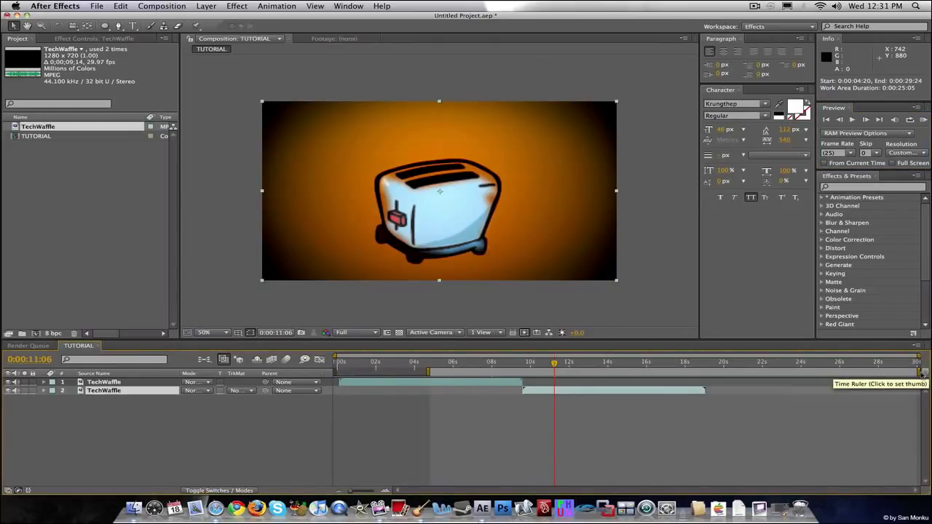
{"action": "left_click_drag", "start_coordinate": [918, 372], "coordinate": [474, 372]}
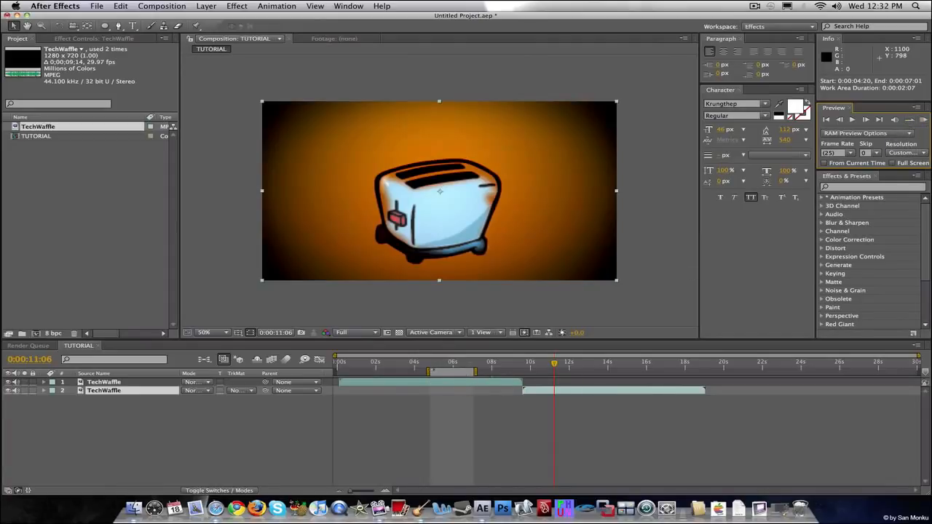
{"action": "left_click", "coordinate": [909, 120]}
- Shift the composition view slightly with the Hand tool and return to the Selection tool
{"action": "scroll", "coordinate": [424, 175], "scroll_direction": "up", "scroll_amount": 4}
{"action": "scroll", "coordinate": [425, 174], "scroll_direction": "down", "scroll_amount": 4}
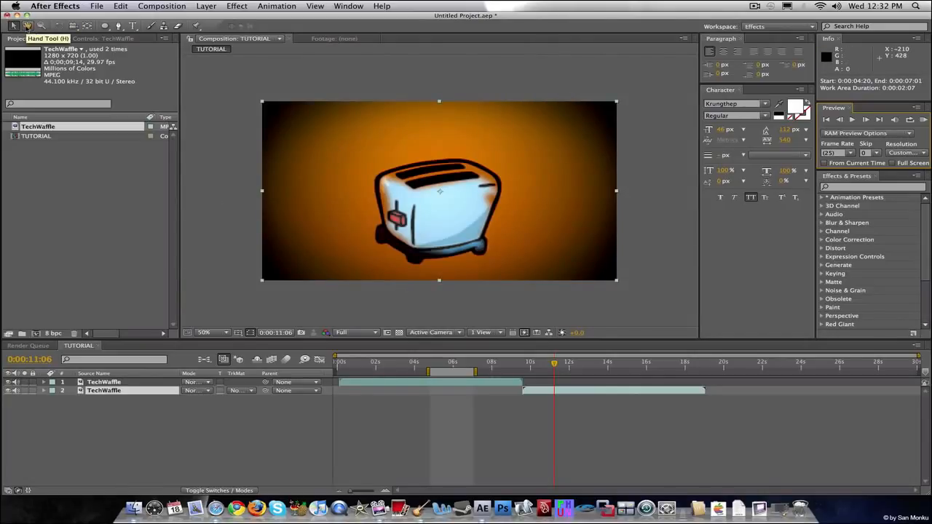
{"action": "key", "text": "h"}
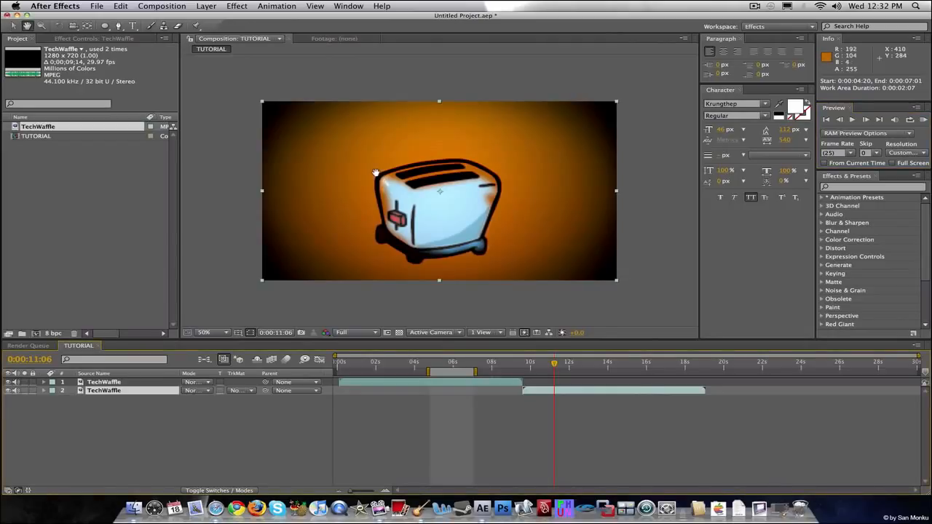
{"action": "mouse_move", "coordinate": [361, 142]}
{"action": "left_mouse_down"}
{"action": "mouse_move", "coordinate": [425, 150]}
{"action": "mouse_move", "coordinate": [371, 156]}
{"action": "mouse_move", "coordinate": [309, 136]}
{"action": "mouse_move", "coordinate": [349, 145]}
{"action": "left_mouse_up"}
{"action": "key", "text": "v"}
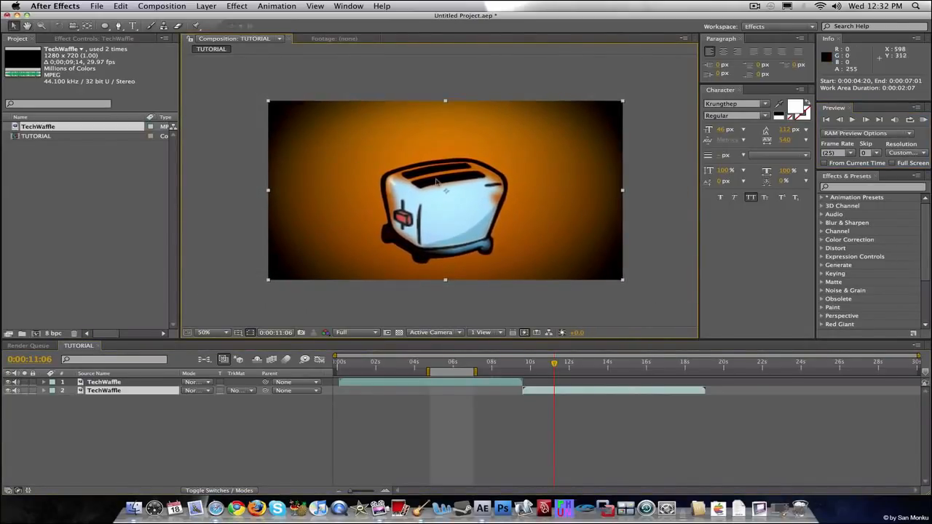
- Magnify the composition view to 400%, pan across the toaster's upper edge with the Hand tool, and return to 50% and the Selection tool
{"action": "scroll", "coordinate": [432, 183], "scroll_direction": "up", "scroll_amount": 2}
{"action": "scroll", "coordinate": [432, 183], "scroll_direction": "down", "scroll_amount": 3}
{"action": "scroll", "coordinate": [431, 183], "scroll_direction": "up", "scroll_amount": 3}
{"action": "scroll", "coordinate": [432, 183], "scroll_direction": "up", "scroll_amount": 2}
{"action": "key", "text": "h"}
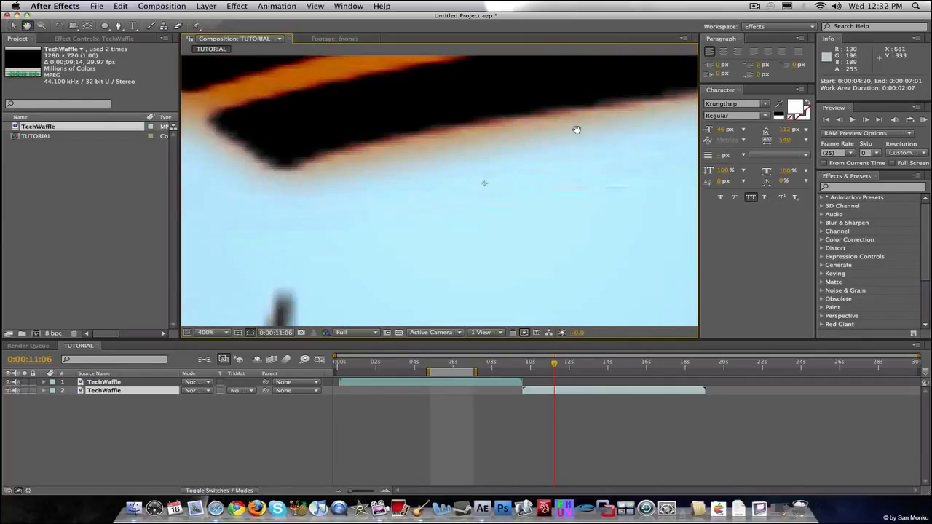
{"action": "left_click_drag", "start_coordinate": [576, 129], "coordinate": [382, 191]}
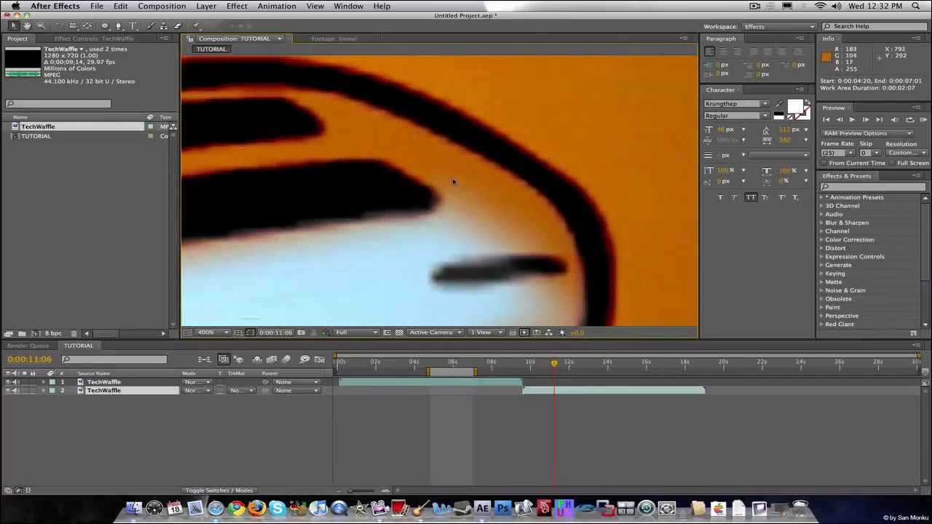
{"action": "scroll", "coordinate": [452, 178], "scroll_direction": "down", "scroll_amount": 6}
{"action": "left_click_drag", "start_coordinate": [435, 211], "coordinate": [479, 184]}
{"action": "key", "text": "v"}
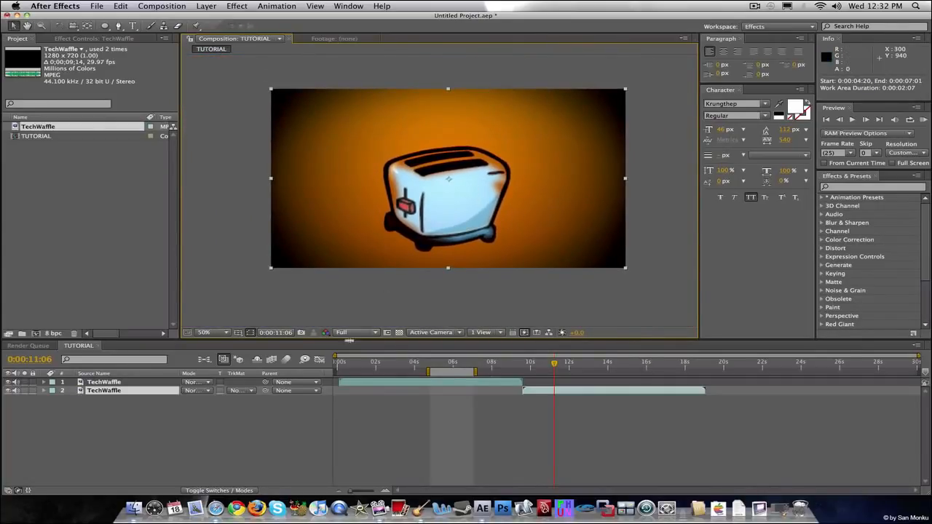
- Set the composition view resolution to Half, scrub the current time to 0:00:02:11, and deselect the layer
{"action": "left_click", "coordinate": [357, 333]}
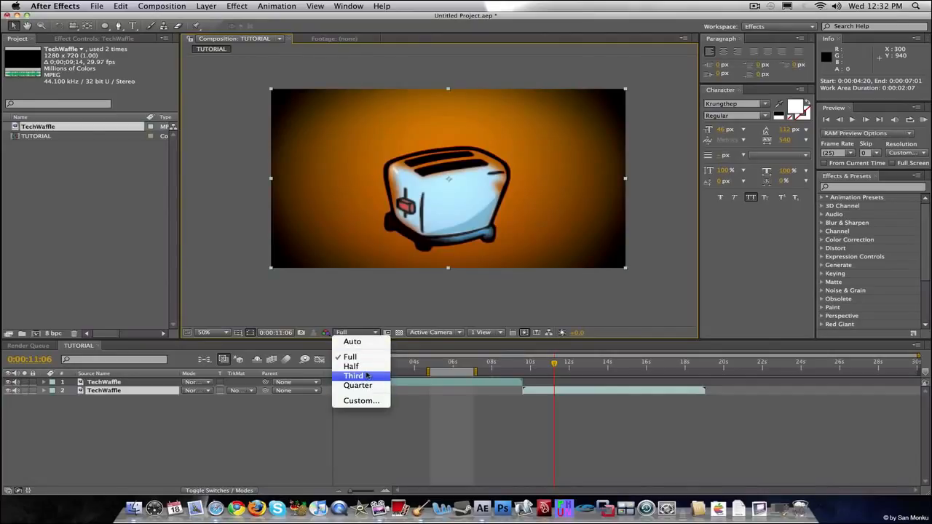
{"action": "left_click", "coordinate": [364, 366]}
{"action": "left_click_drag", "start_coordinate": [451, 361], "coordinate": [384, 367]}
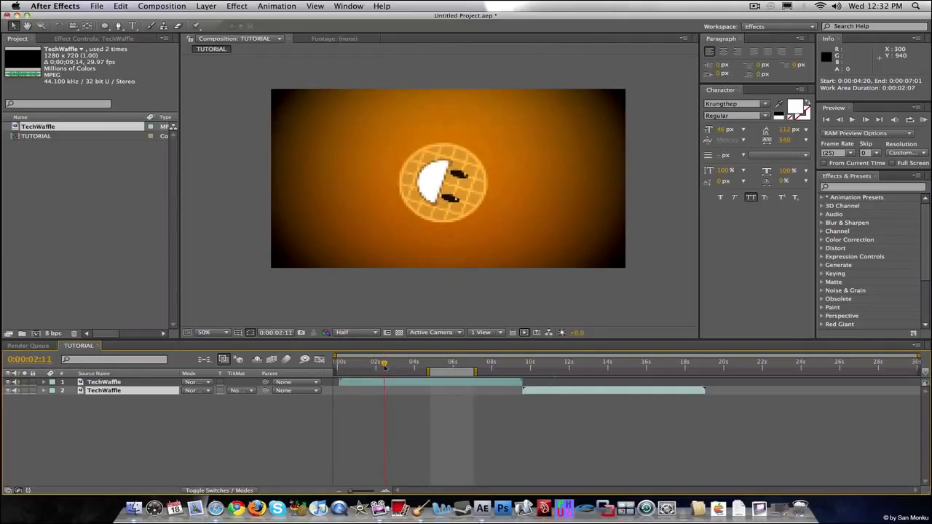
{"action": "left_click", "coordinate": [234, 292]}
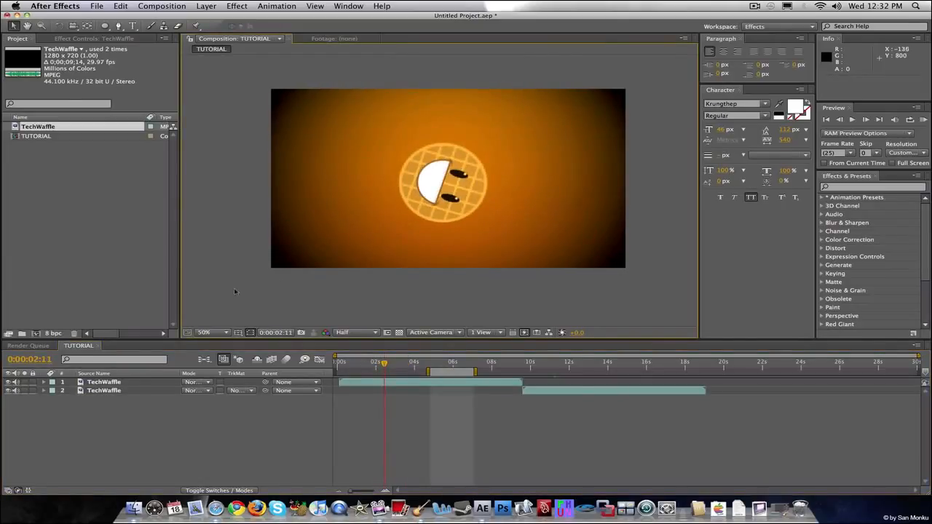
- Keep fast previews on Adaptive Resolution—OpenGL Off and scrub the timeline to 0:00:03:07
{"action": "left_click", "coordinate": [523, 332]}
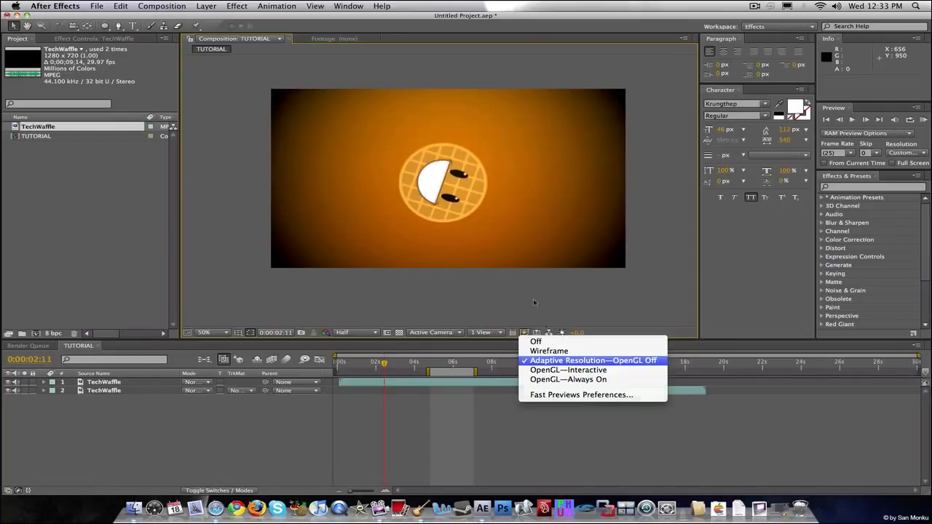
{"action": "left_click", "coordinate": [569, 361]}
{"action": "mouse_move", "coordinate": [384, 362]}
{"action": "left_mouse_down"}
{"action": "mouse_move", "coordinate": [358, 366]}
{"action": "mouse_move", "coordinate": [456, 369]}
{"action": "mouse_move", "coordinate": [392, 372]}
{"action": "left_mouse_up"}
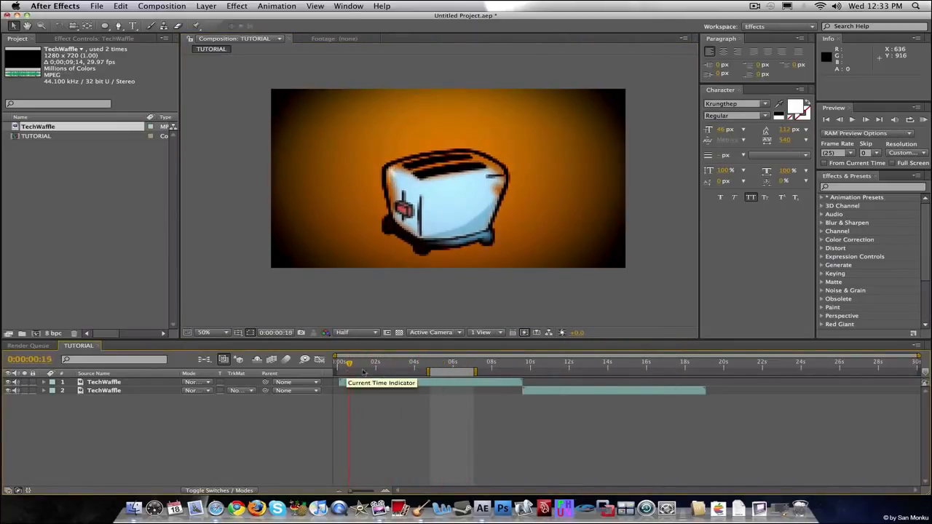
{"action": "left_click", "coordinate": [524, 333]}
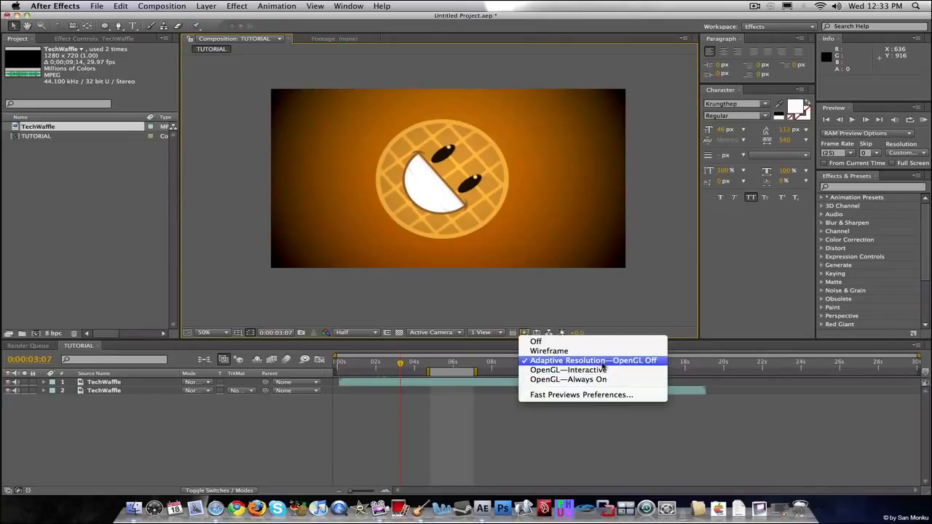
{"action": "left_click", "coordinate": [558, 292]}
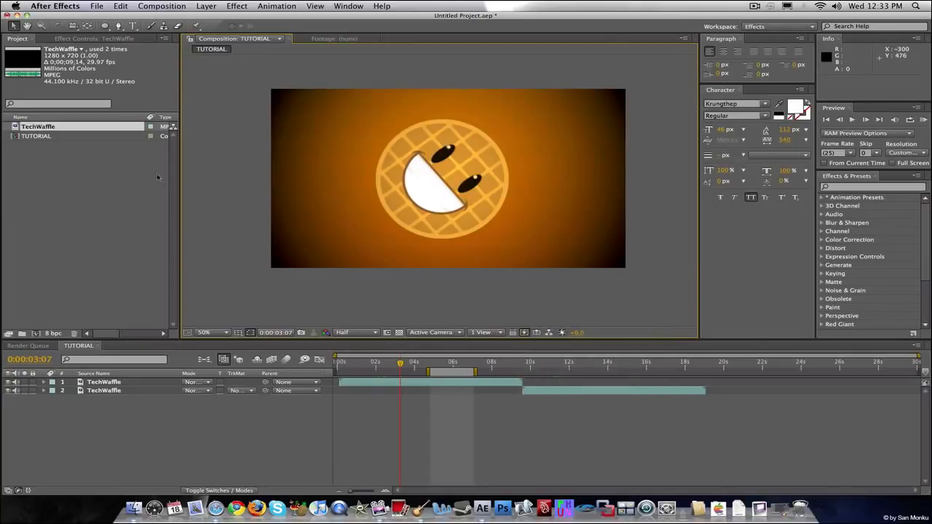
- Add the text "TEXT" beside the waffle's upper left and shift its layer to start at 0:00:01:02
{"action": "left_click", "coordinate": [133, 26]}
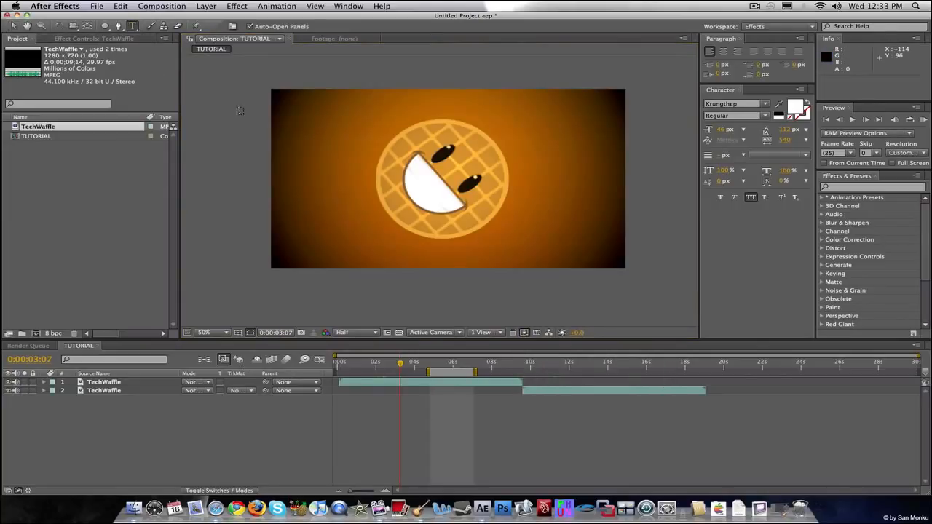
{"action": "left_click", "coordinate": [327, 151]}
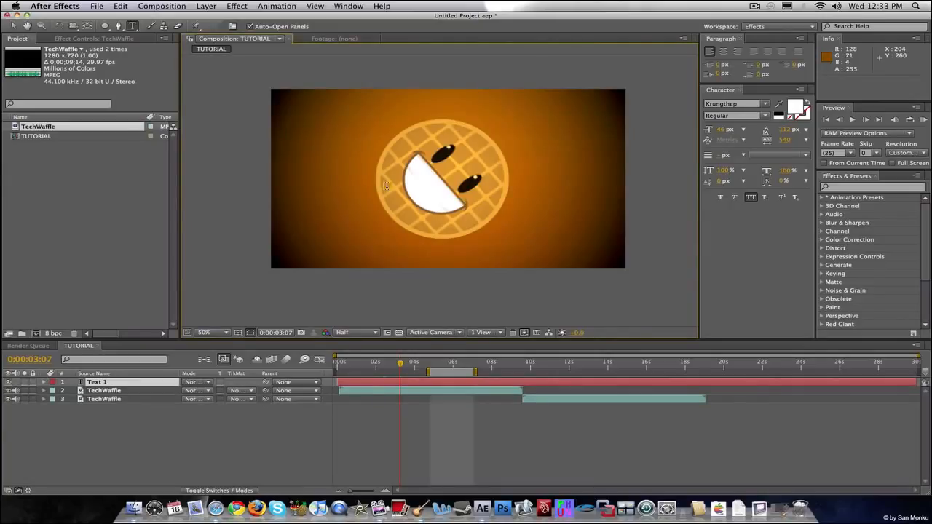
{"action": "type", "text": "TEXT"}
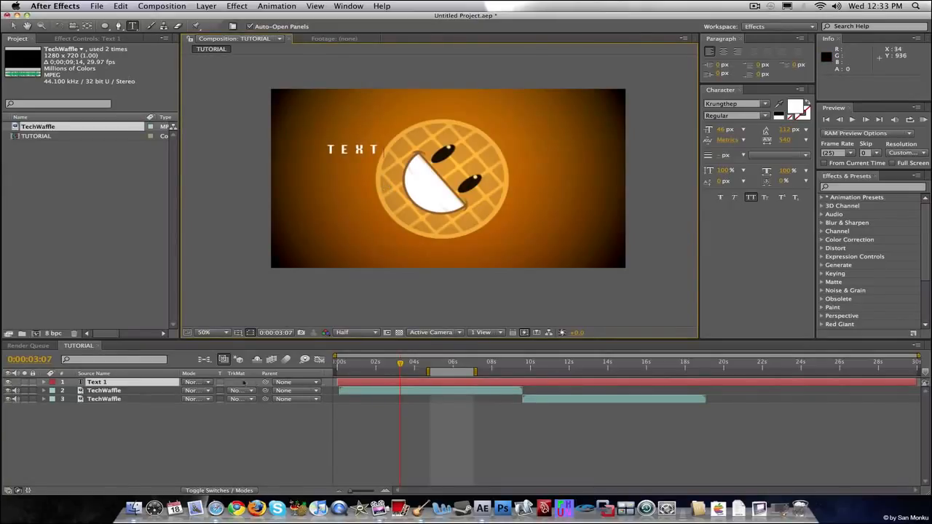
{"action": "left_click_drag", "start_coordinate": [382, 382], "coordinate": [402, 383]}
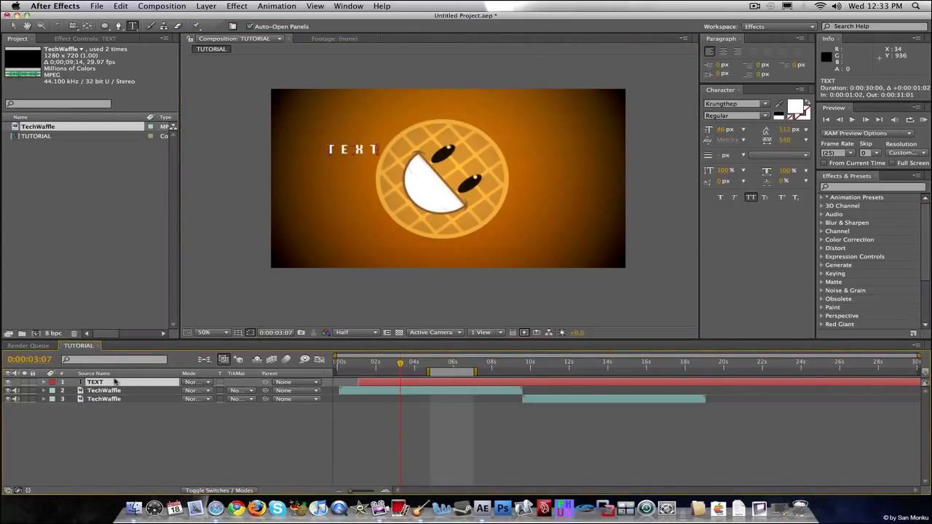
- Look through the TEXT layer's Transform properties and isolate its Opacity property in the timeline
{"action": "left_click", "coordinate": [45, 385]}
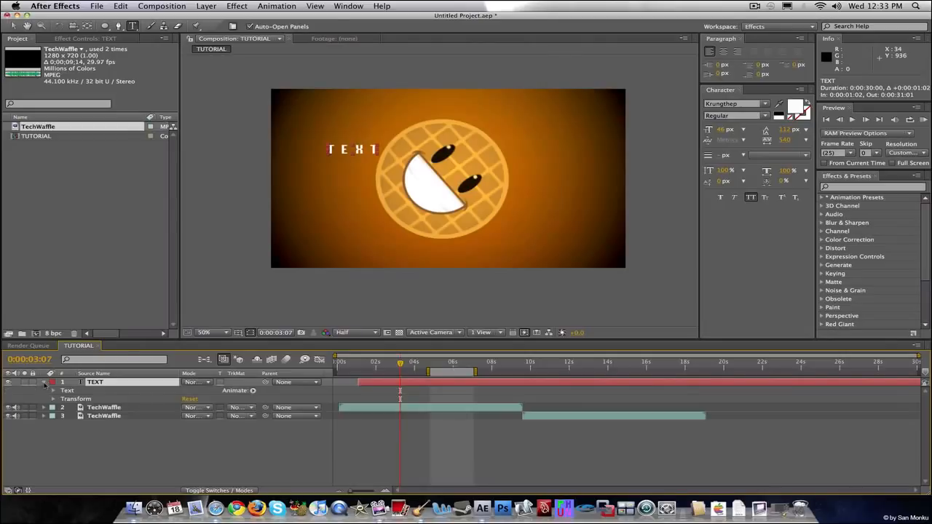
{"action": "left_click", "coordinate": [79, 399]}
{"action": "left_click", "coordinate": [53, 399]}
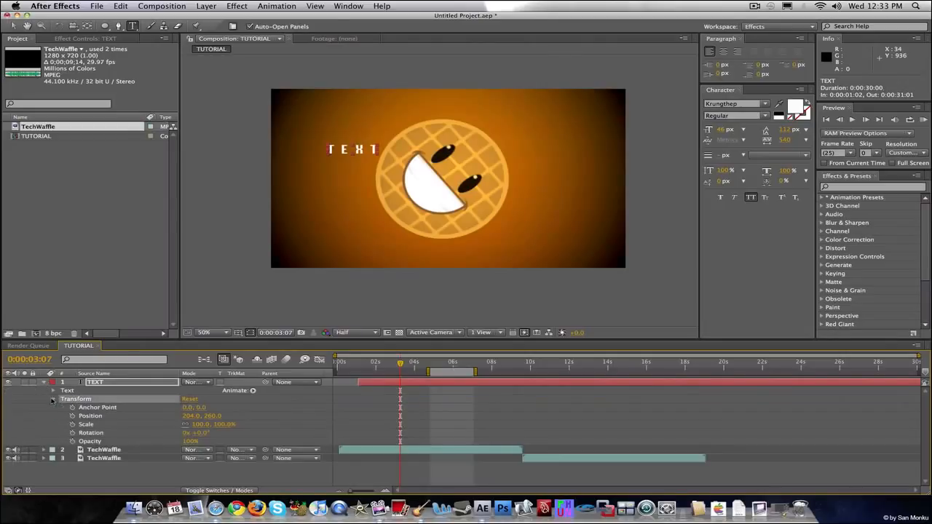
{"action": "left_click", "coordinate": [95, 441]}
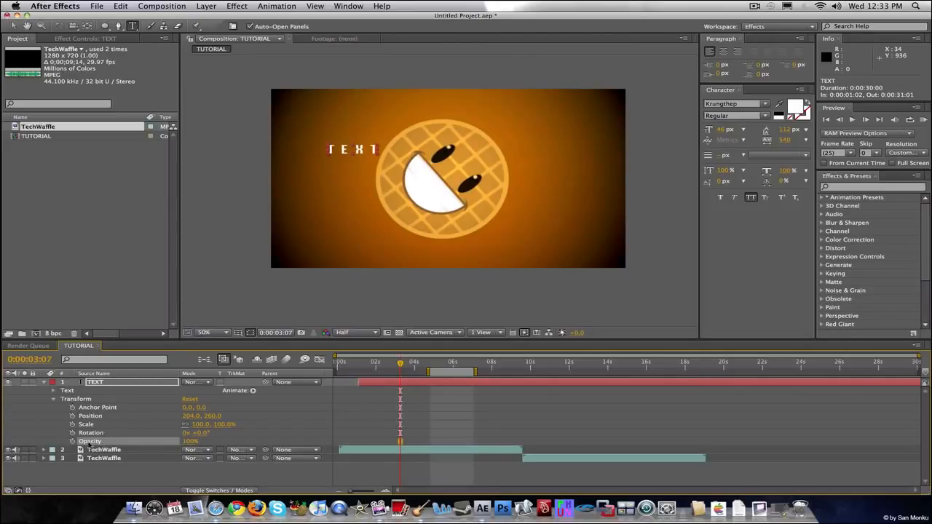
{"action": "left_click", "coordinate": [110, 384]}
{"action": "key", "text": "t"}
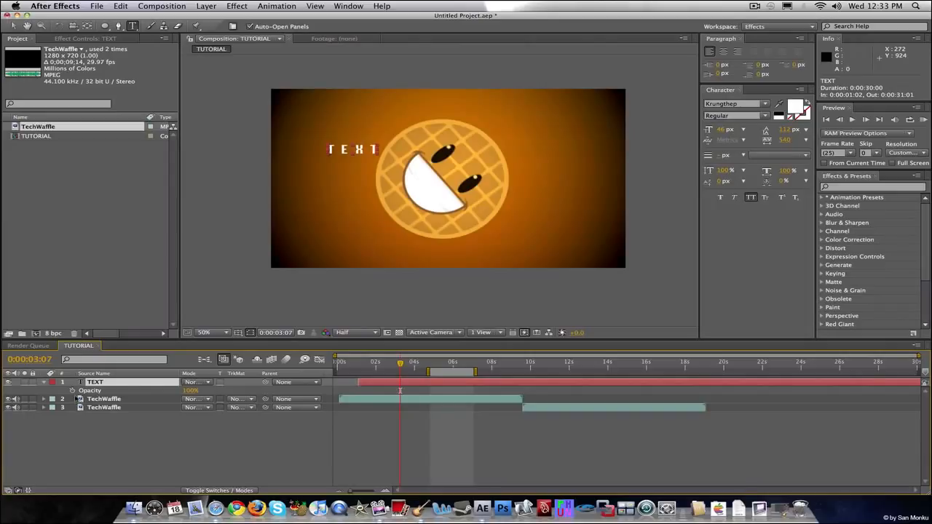
- Keyframe the TEXT layer's Opacity from 100% at 0:00:03:07 to 0% at 0:00:04:03, and shift the work area to start at 0:00:02:19
{"action": "left_click", "coordinate": [72, 390]}
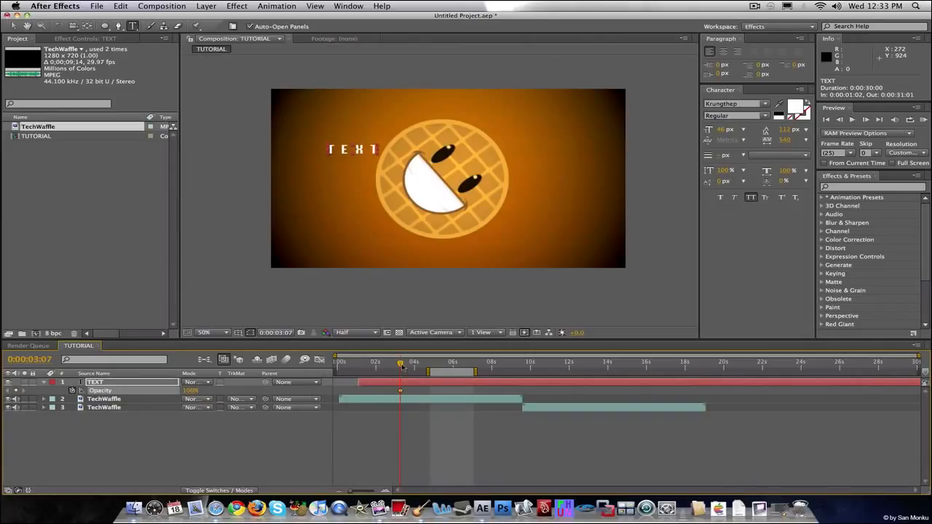
{"action": "left_click_drag", "start_coordinate": [435, 370], "coordinate": [394, 370]}
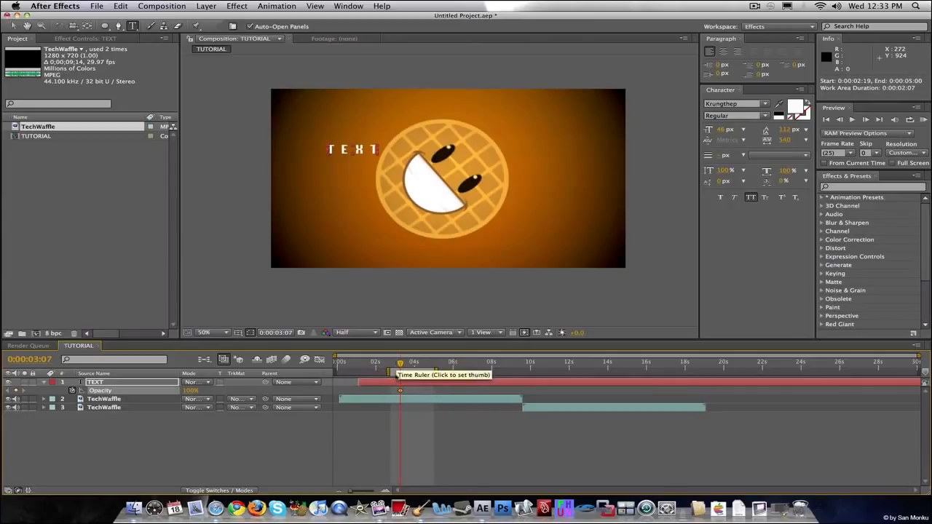
{"action": "left_click", "coordinate": [417, 364]}
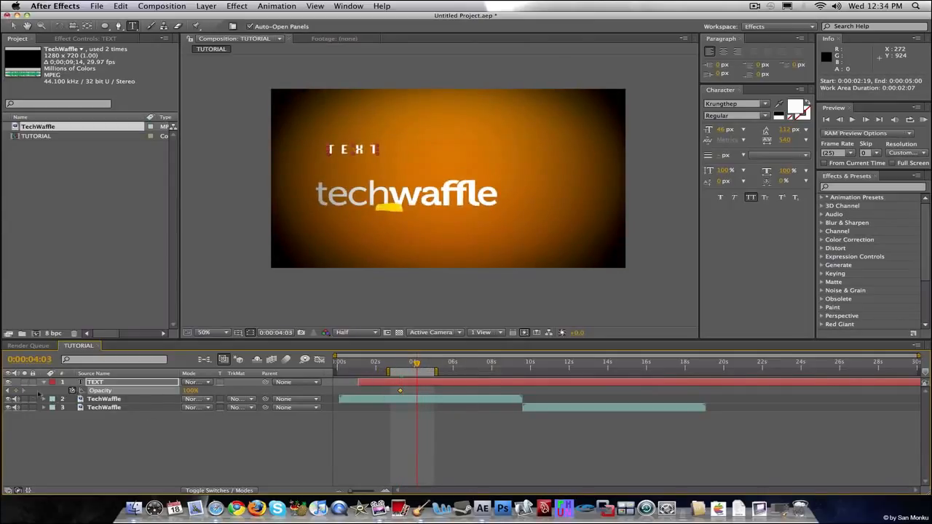
{"action": "left_click_drag", "start_coordinate": [189, 391], "coordinate": [136, 391]}
{"action": "left_click_drag", "start_coordinate": [206, 387], "coordinate": [108, 390]}
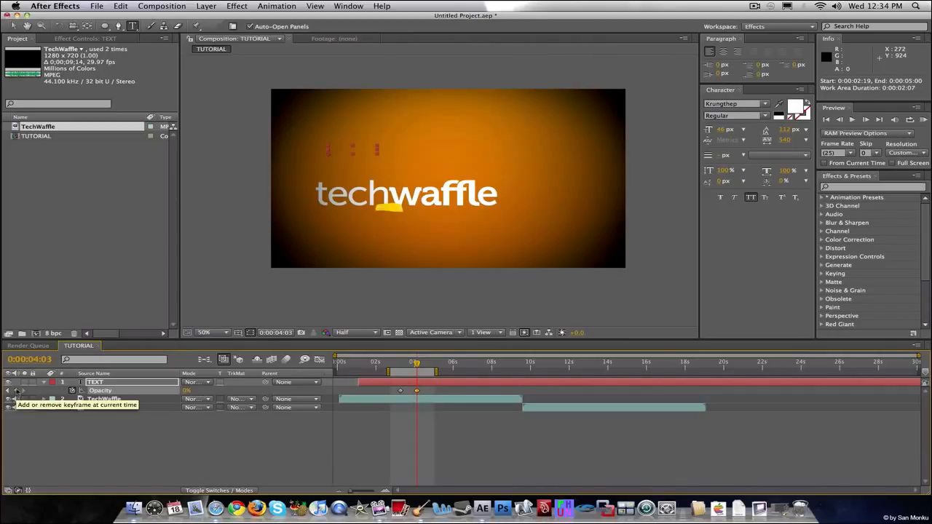
{"action": "left_click", "coordinate": [415, 363]}
{"action": "mouse_move", "coordinate": [415, 363]}
{"action": "left_mouse_down"}
{"action": "mouse_move", "coordinate": [392, 363]}
{"action": "mouse_move", "coordinate": [417, 363]}
{"action": "left_mouse_up"}
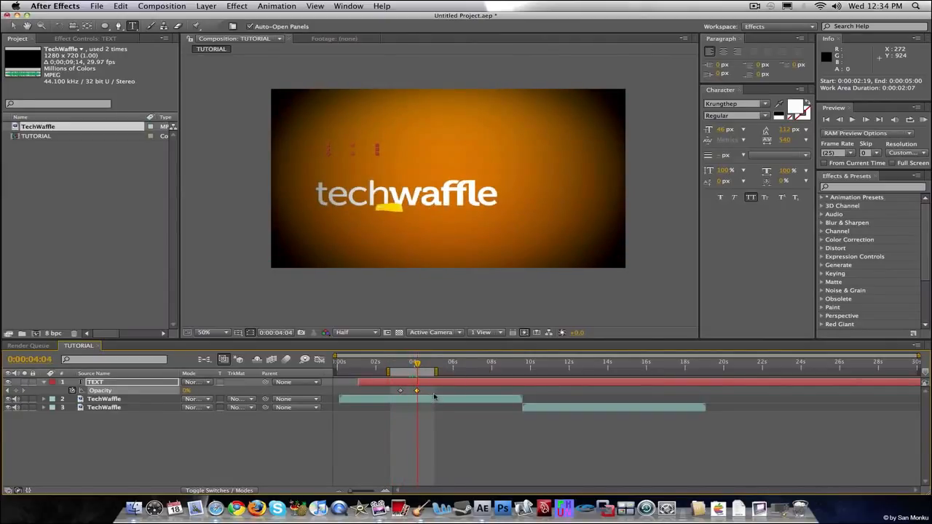
- Shift both Opacity keyframes of the TEXT layer slightly later and delete them
{"action": "left_click_drag", "start_coordinate": [434, 397], "coordinate": [397, 394]}
{"action": "left_click", "coordinate": [420, 390]}
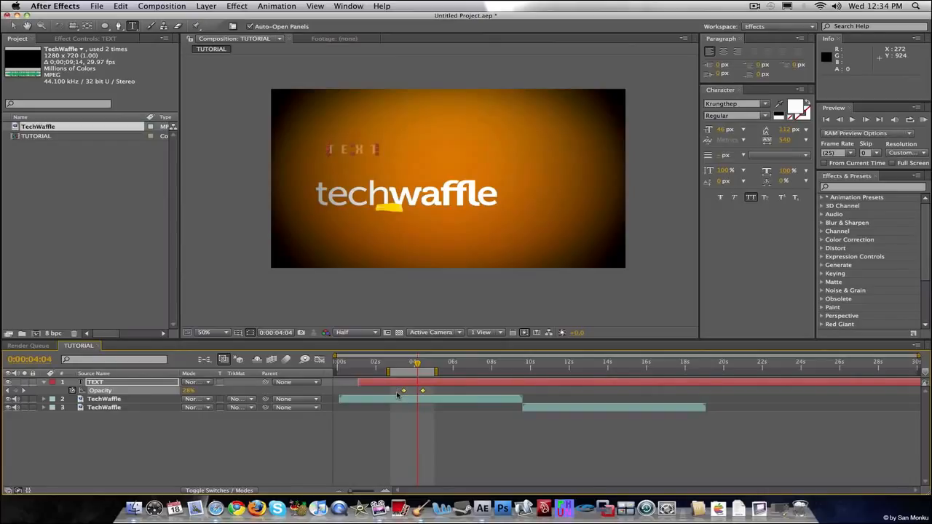
{"action": "key", "text": "Delete"}
{"action": "left_click", "coordinate": [379, 384]}
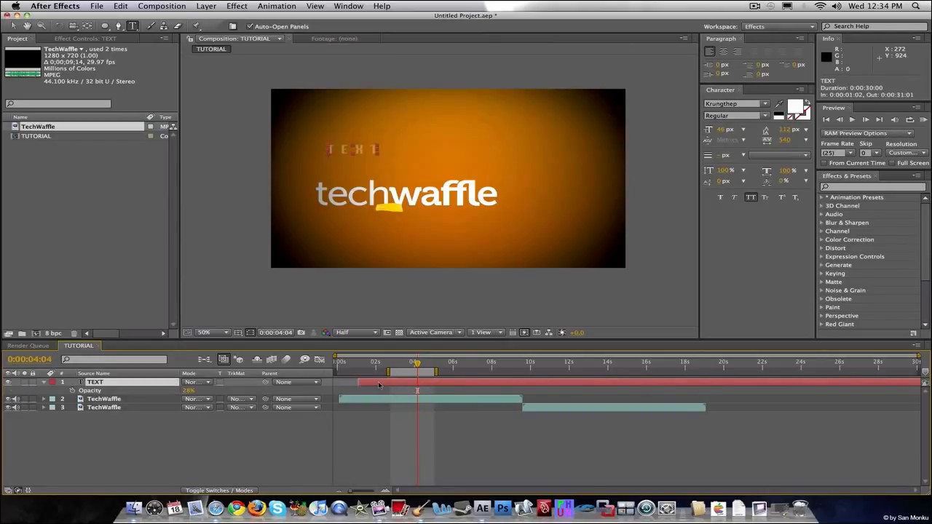
- Examine the TEXT layer's Scale, Rotation and Opacity properties and its Source Text property
{"action": "left_click", "coordinate": [45, 383]}
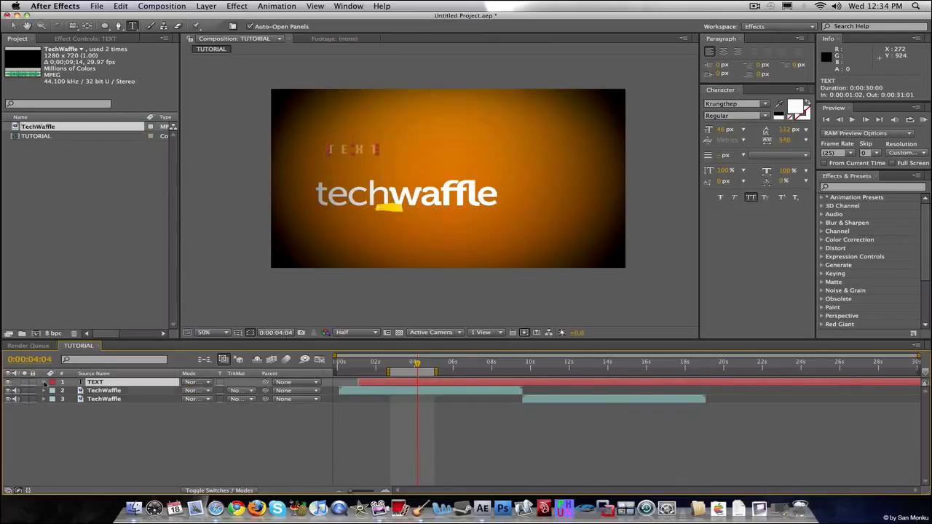
{"action": "left_click", "coordinate": [44, 383]}
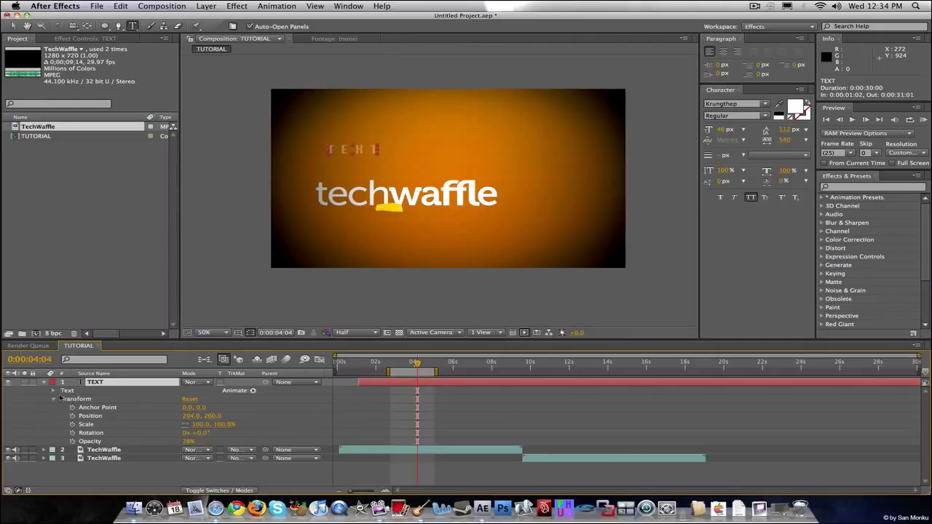
{"action": "left_click", "coordinate": [93, 424]}
{"action": "left_click", "coordinate": [93, 434]}
{"action": "left_click", "coordinate": [94, 441]}
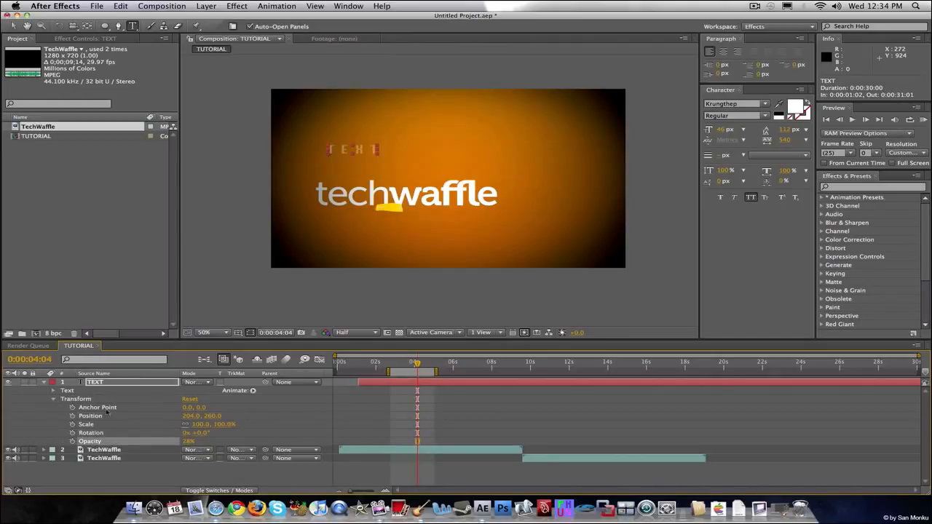
{"action": "left_click", "coordinate": [53, 391]}
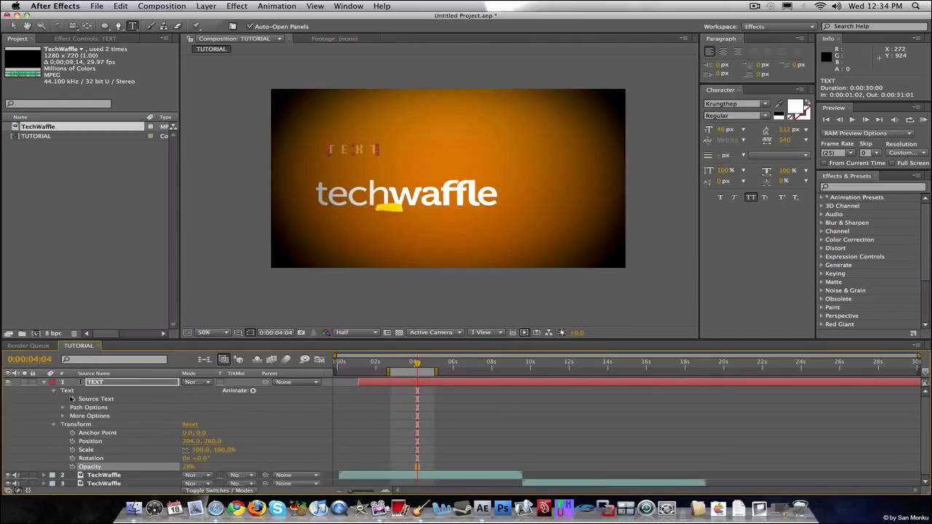
{"action": "left_click", "coordinate": [99, 400]}
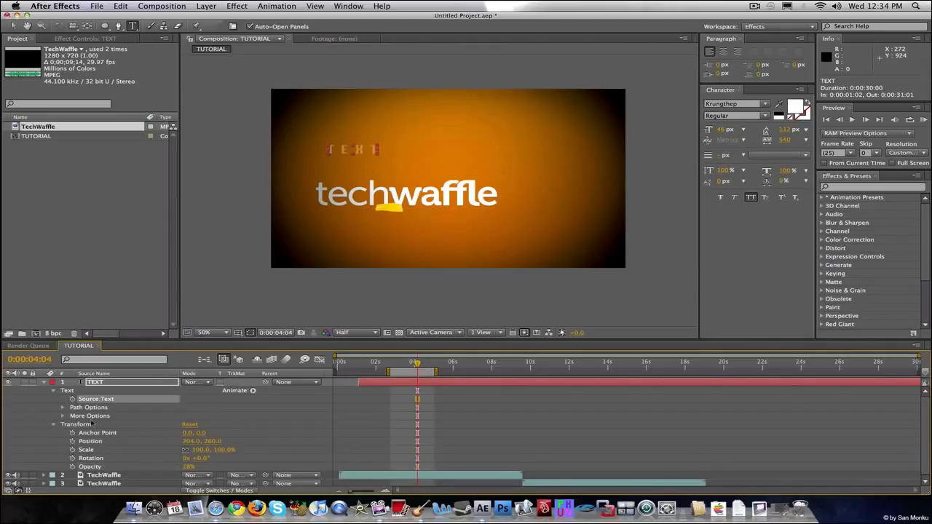
- Collapse the TEXT layer's Text and Transform groups and delete the layer
{"action": "left_click", "coordinate": [54, 390]}
{"action": "left_click", "coordinate": [55, 400]}
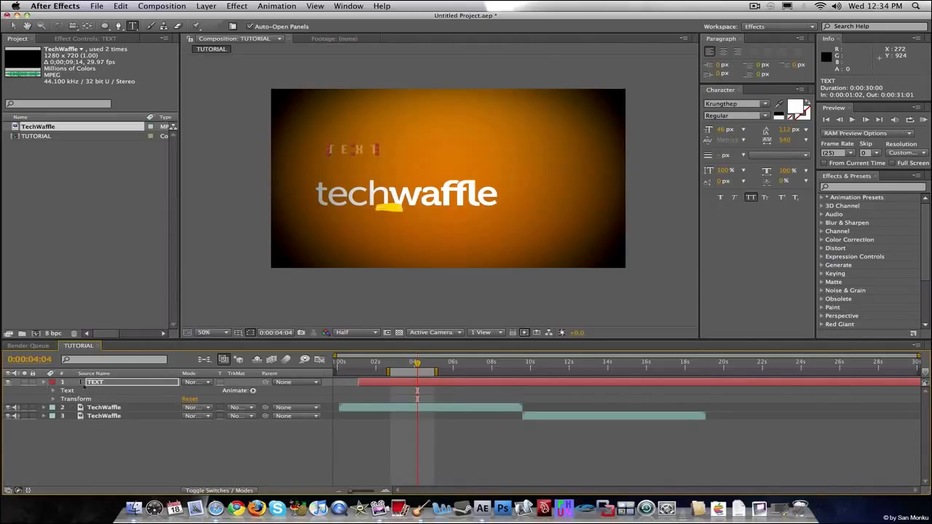
{"action": "left_click", "coordinate": [117, 384]}
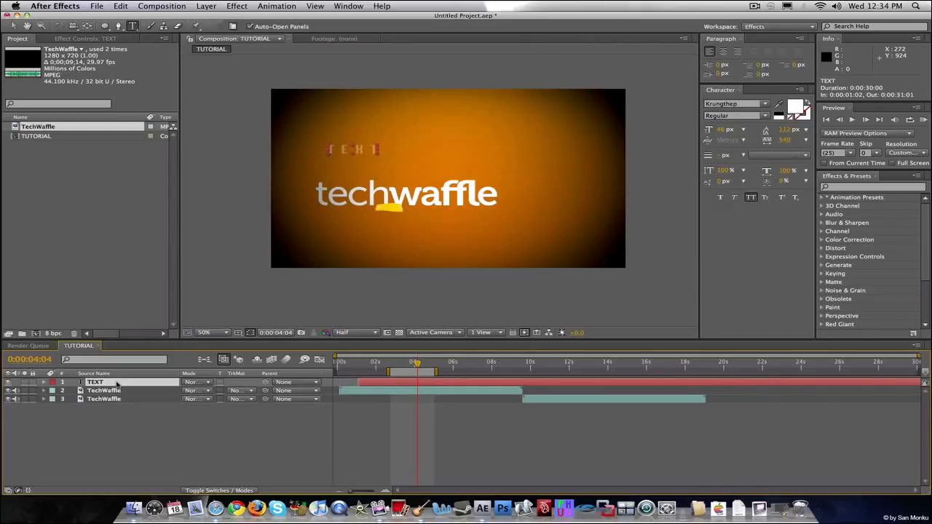
{"action": "key", "text": "Delete"}
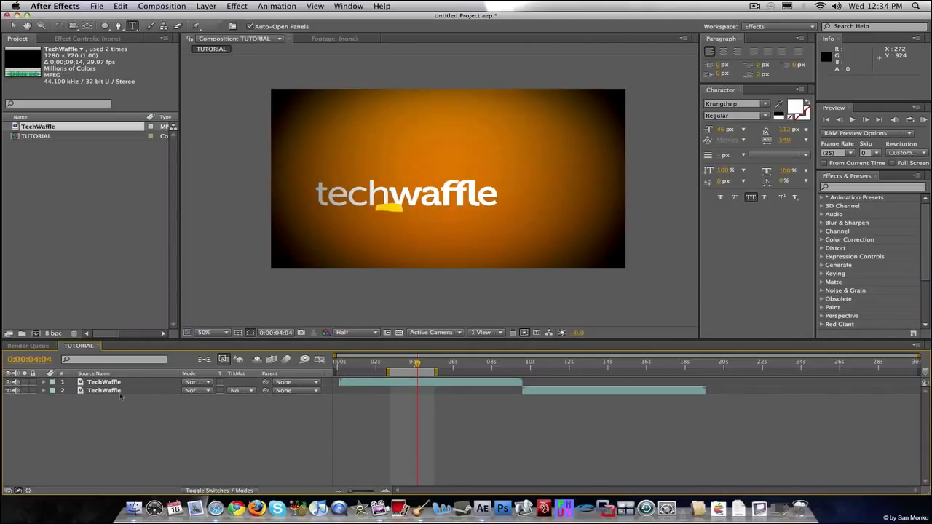
- Enable Time Remapping on the first TechWaffle layer and add a Time Remap keyframe at 0:00:03:07
{"action": "right_click", "coordinate": [113, 383]}
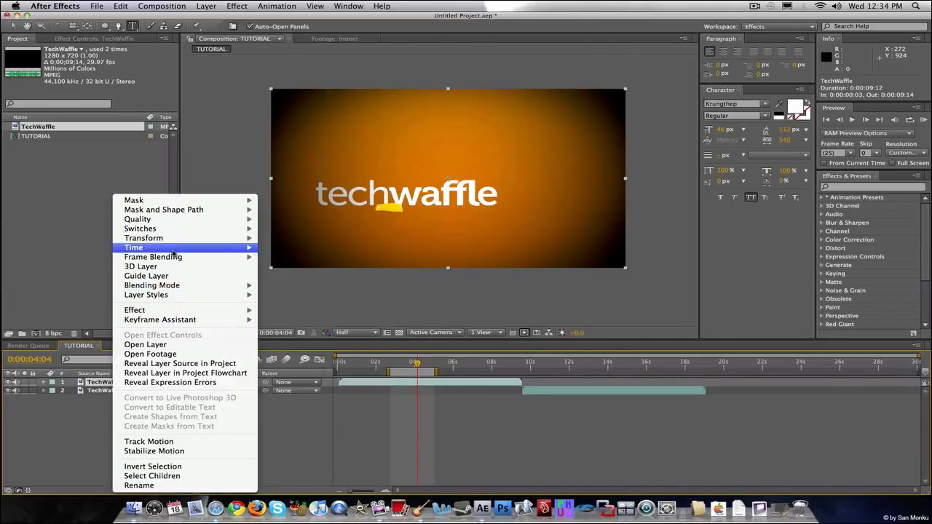
{"action": "mouse_move", "coordinate": [175, 248]}
{"action": "left_click", "coordinate": [318, 249]}
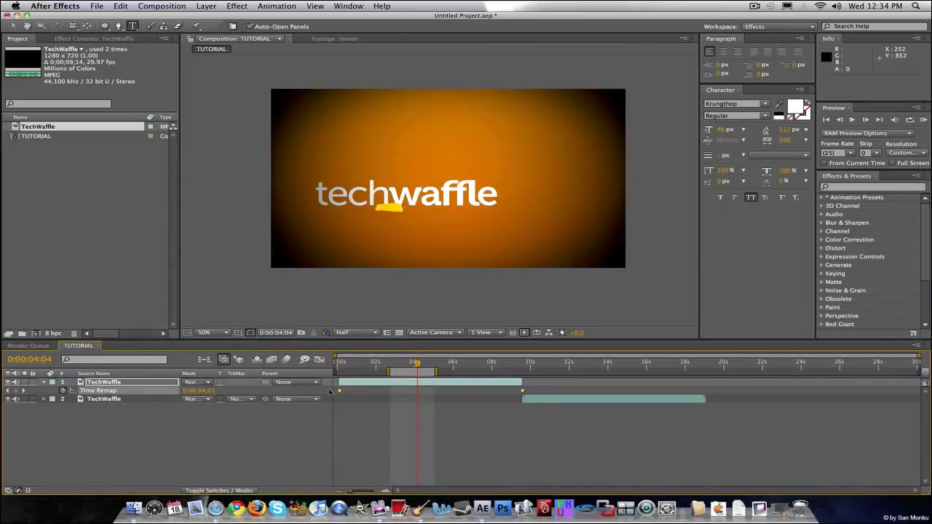
{"action": "left_click", "coordinate": [303, 448]}
{"action": "mouse_move", "coordinate": [414, 362]}
{"action": "left_mouse_down"}
{"action": "mouse_move", "coordinate": [354, 362]}
{"action": "mouse_move", "coordinate": [399, 363]}
{"action": "left_mouse_up"}
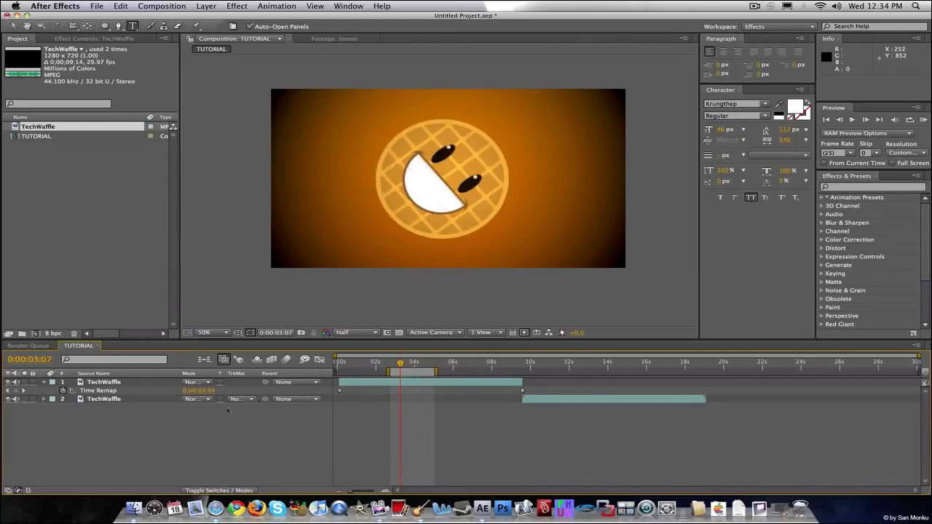
{"action": "left_click", "coordinate": [15, 390]}
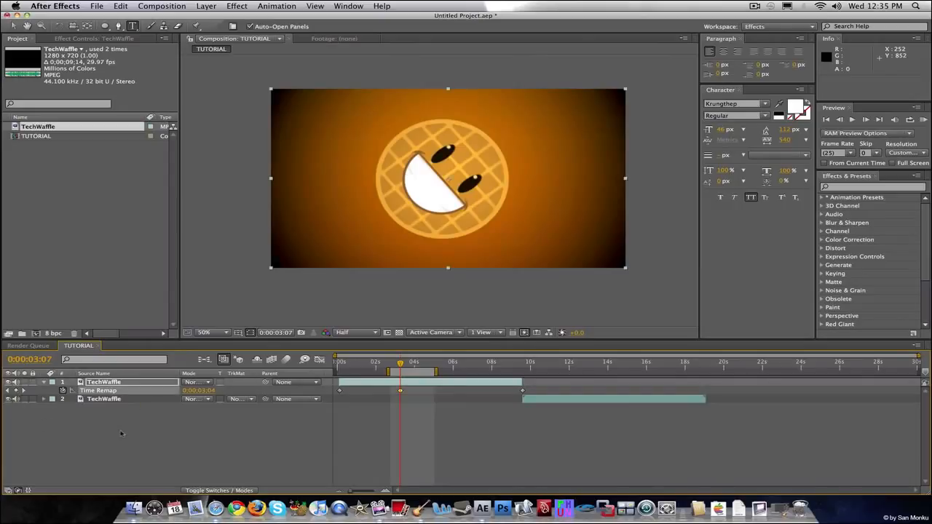
- Try moving the middle Time Remap keyframe to 0:00:01:10, preview the playback, and undo the move
{"action": "left_click", "coordinate": [411, 391]}
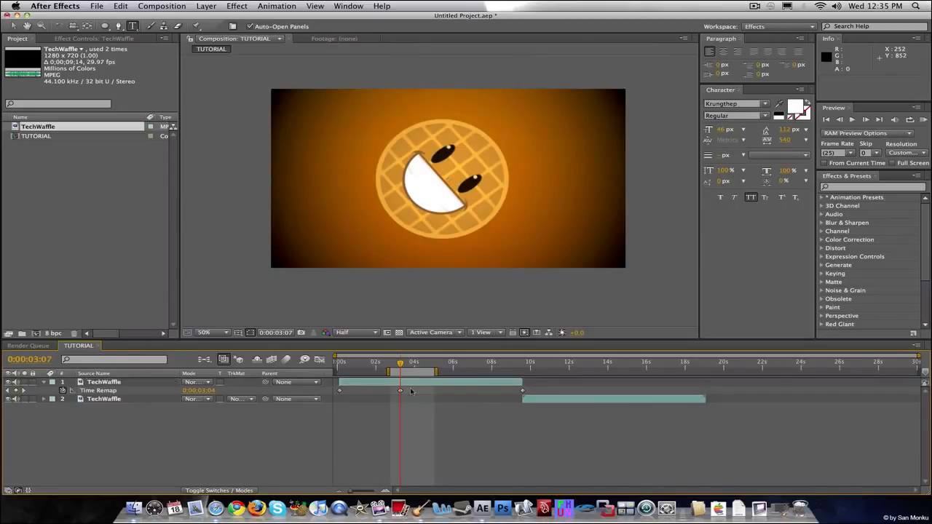
{"action": "left_click", "coordinate": [337, 391]}
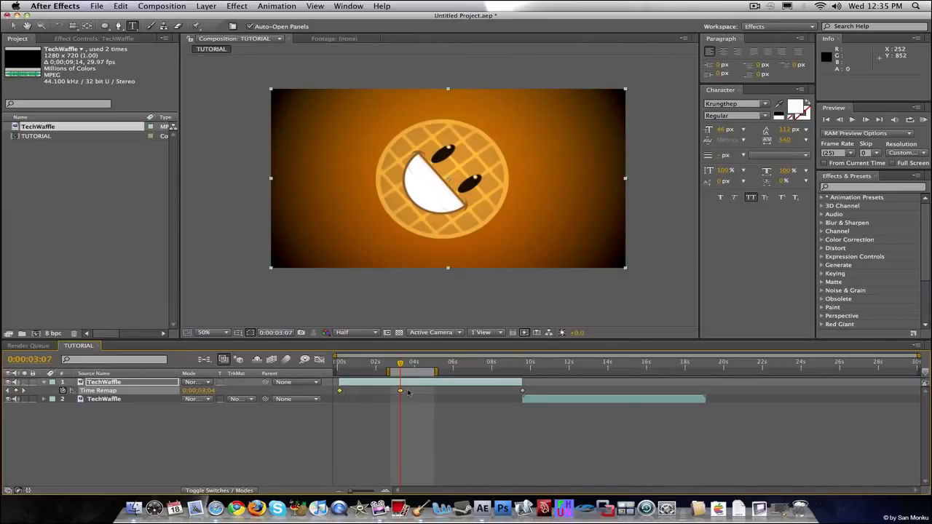
{"action": "left_click_drag", "start_coordinate": [397, 391], "coordinate": [531, 395]}
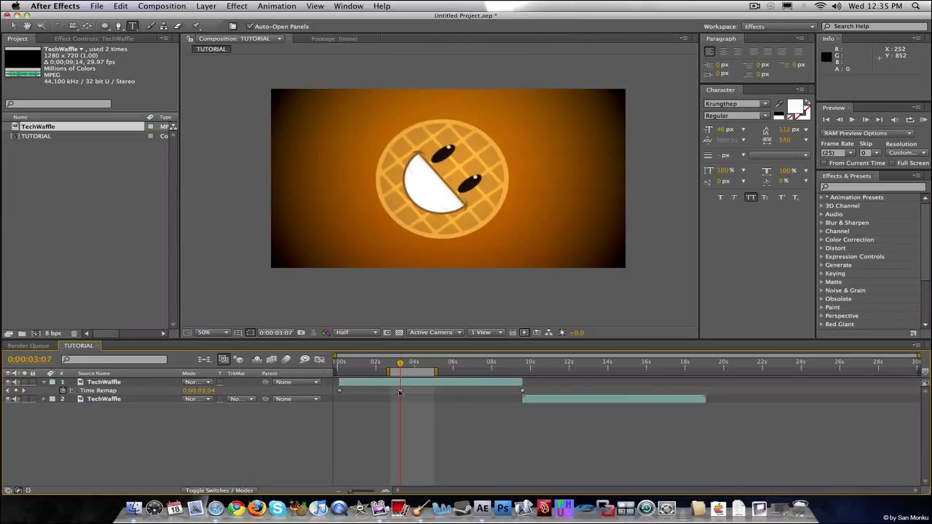
{"action": "left_click_drag", "start_coordinate": [399, 391], "coordinate": [362, 389]}
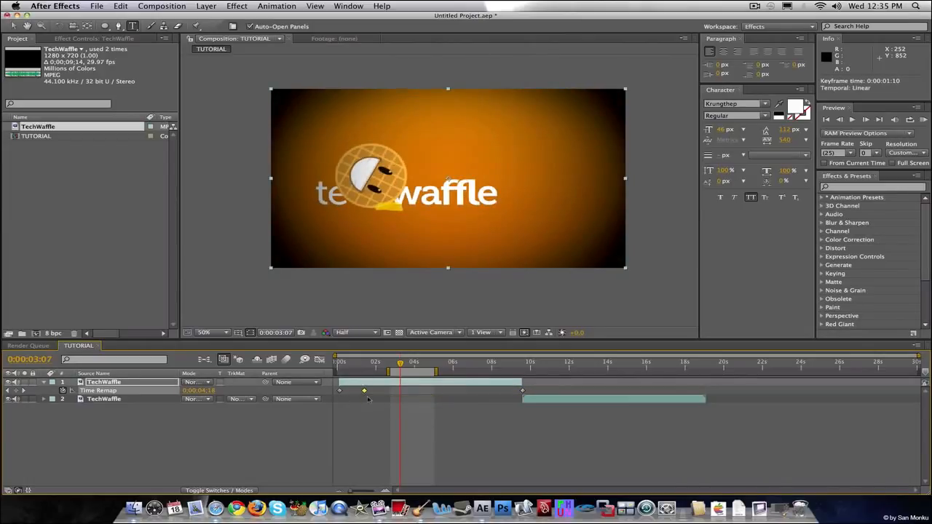
{"action": "left_click_drag", "start_coordinate": [342, 366], "coordinate": [363, 368]}
{"action": "key", "text": "space"}
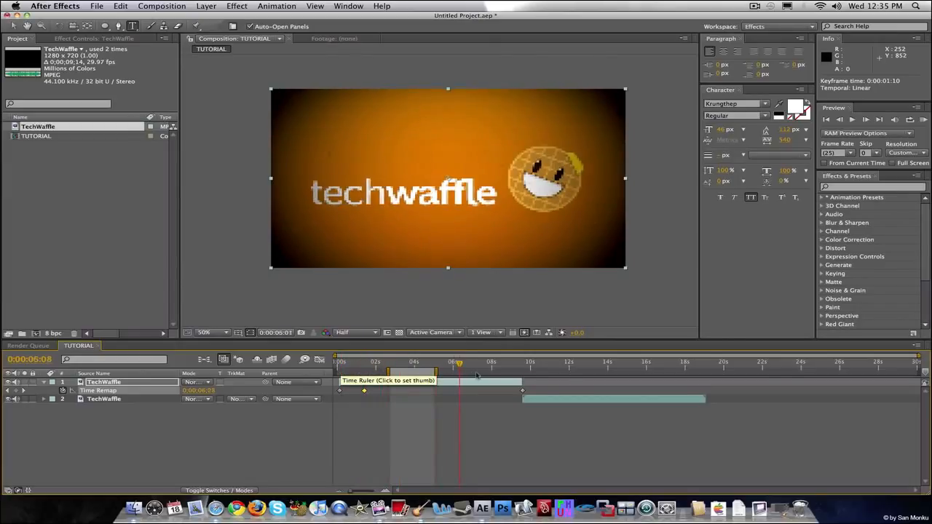
{"action": "key", "text": "space"}
{"action": "key", "text": "super+z"}
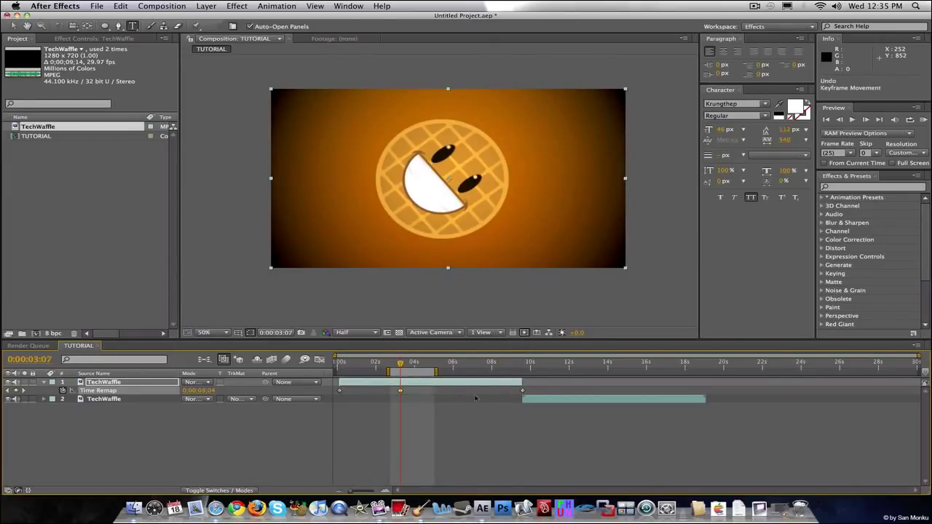
- Move the last two Time Remap keyframes about two seconds earlier and trim the first TechWaffle layer's end to 0:00:07:13
{"action": "left_click_drag", "start_coordinate": [536, 398], "coordinate": [360, 392]}
{"action": "left_click", "coordinate": [550, 391]}
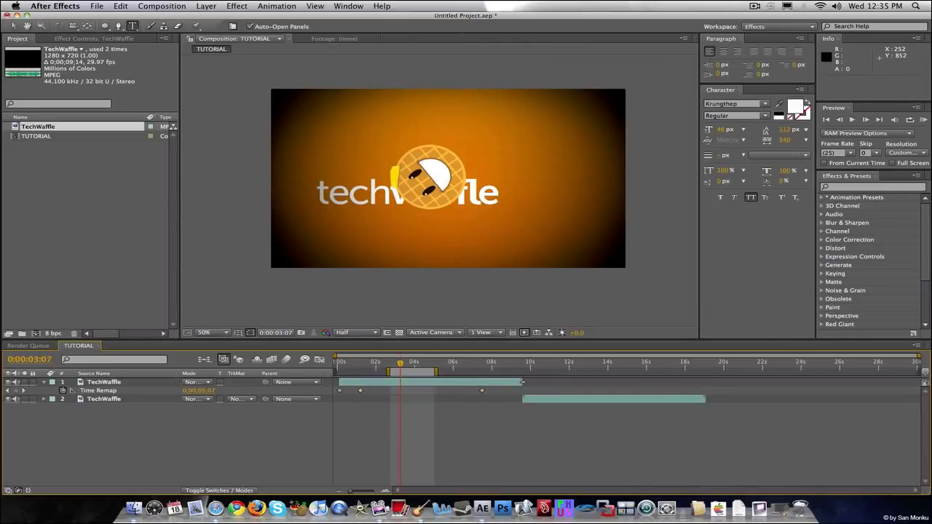
{"action": "left_click_drag", "start_coordinate": [521, 382], "coordinate": [352, 362]}
{"action": "left_click", "coordinate": [481, 364]}
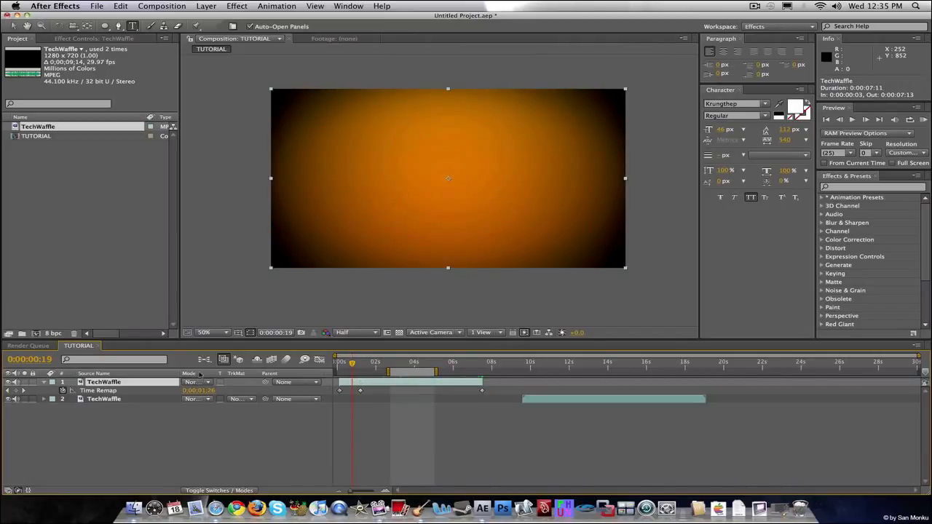
- Delete the time-remapped TechWaffle layer and move the remaining one to the composition's start, with the work area spanning 0:00:00:00 to 0:00:16:12
{"action": "key", "text": "Delete"}
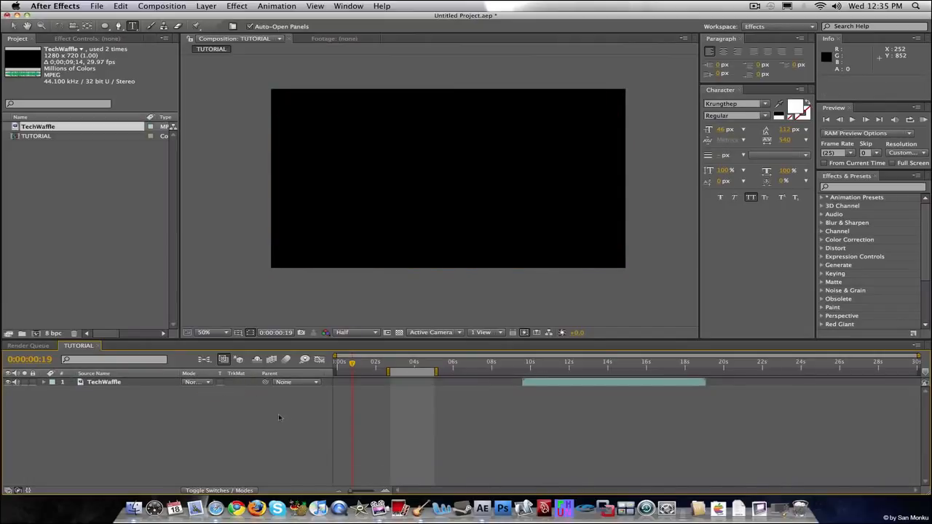
{"action": "left_click_drag", "start_coordinate": [403, 370], "coordinate": [657, 371]}
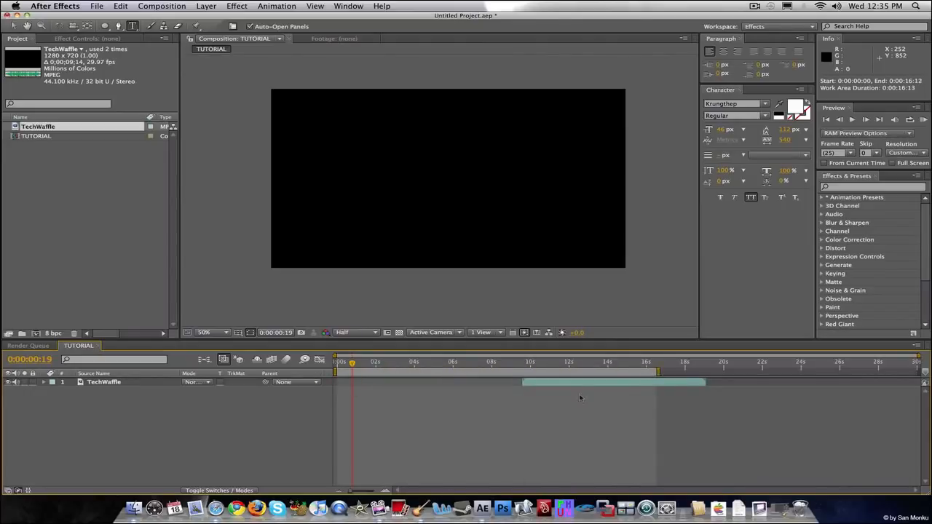
{"action": "left_click_drag", "start_coordinate": [583, 389], "coordinate": [443, 382]}
{"action": "left_click", "coordinate": [257, 283]}
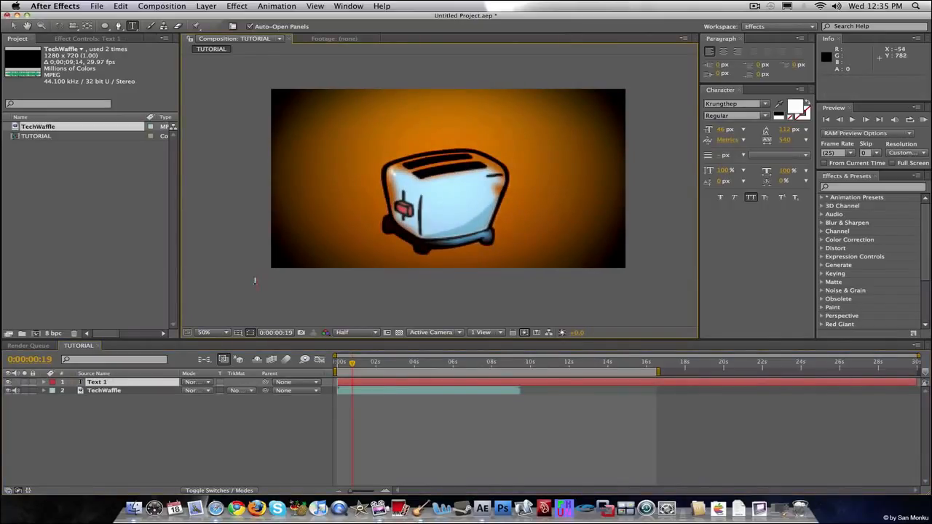
{"action": "left_click", "coordinate": [150, 382]}
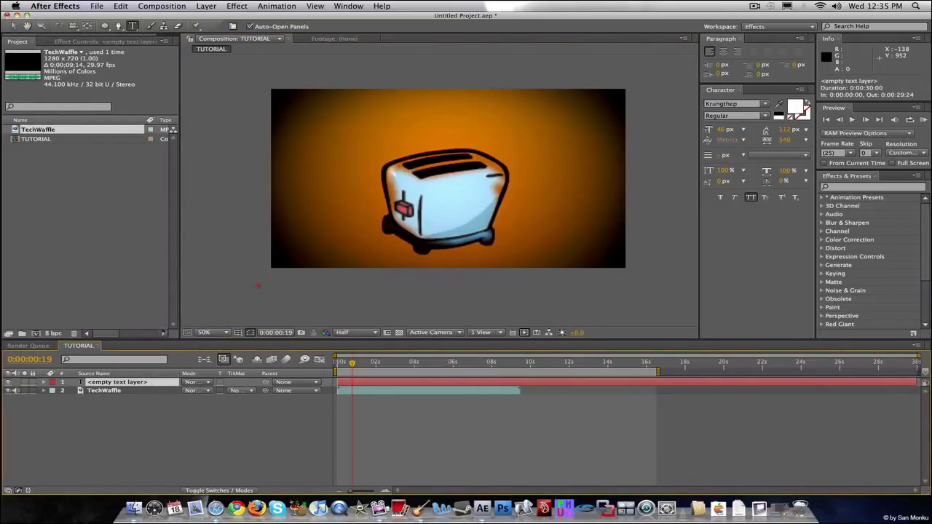
{"action": "key", "text": "Delete"}
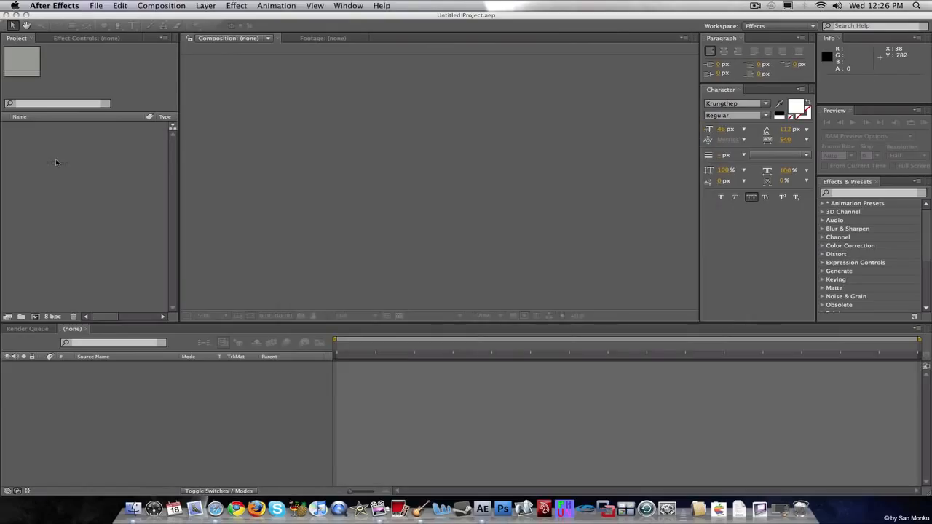
- Look through the import options for bringing footage files into the project
{"action": "left_click", "coordinate": [96, 5]}
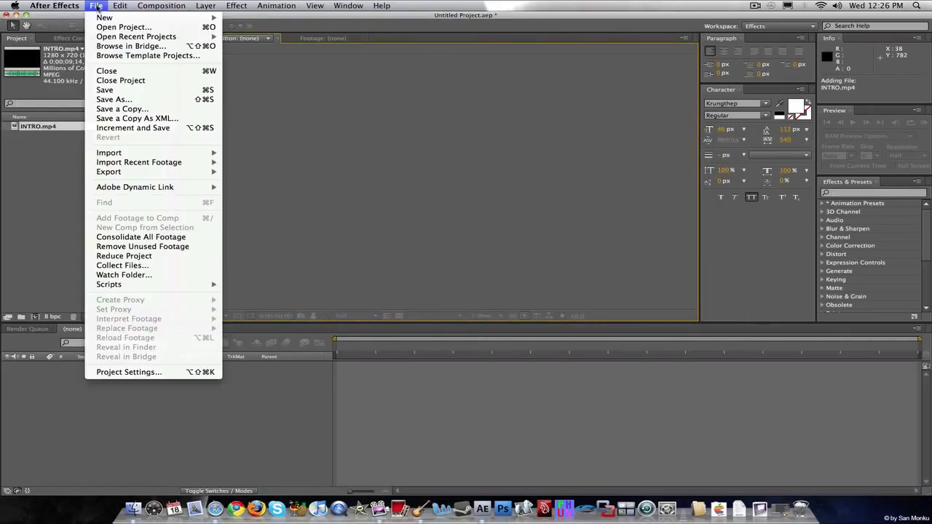
{"action": "mouse_move", "coordinate": [124, 153]}
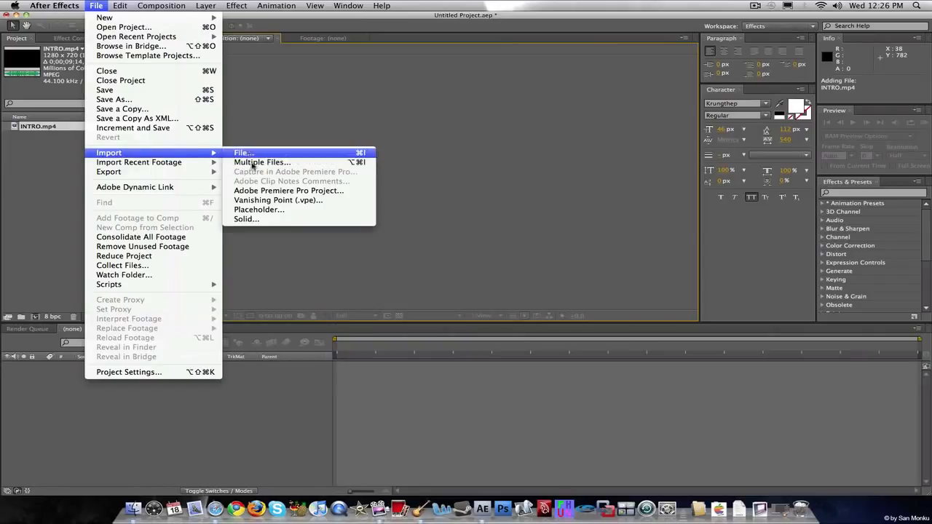
{"action": "left_click", "coordinate": [33, 175]}
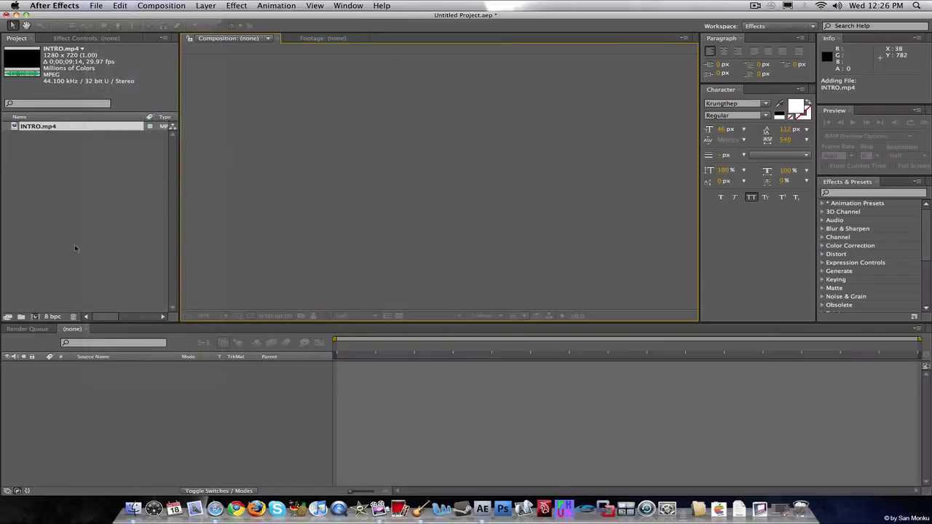
- Create a new folder in the project and delete it
{"action": "right_click", "coordinate": [38, 155]}
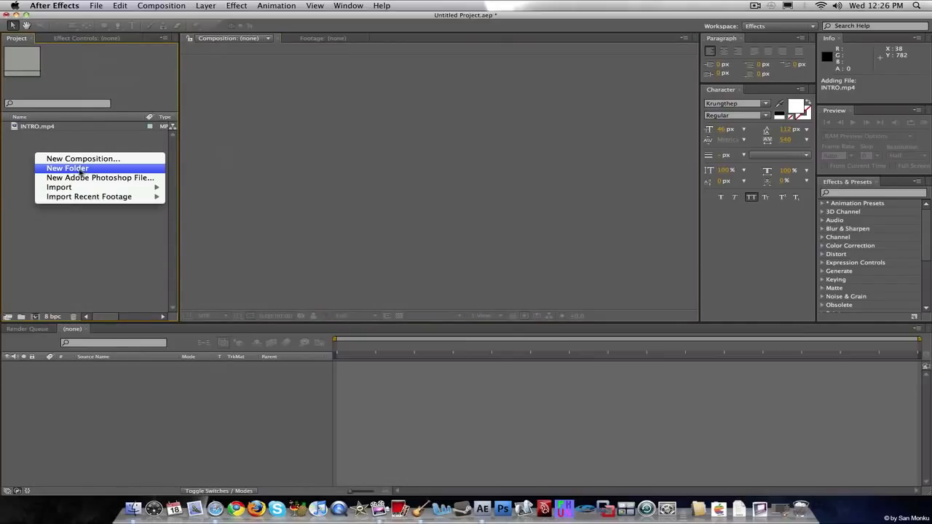
{"action": "left_click", "coordinate": [80, 172]}
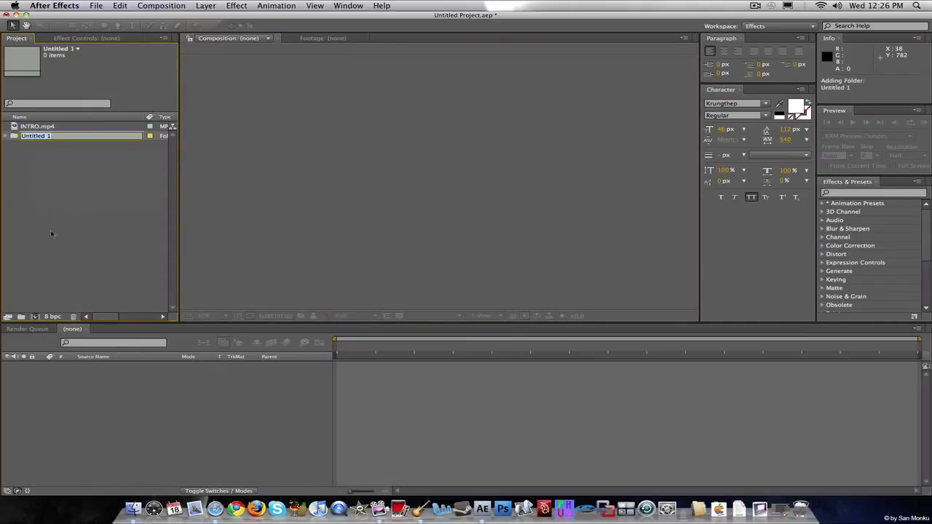
{"action": "left_click", "coordinate": [39, 137]}
{"action": "key", "text": "Delete"}
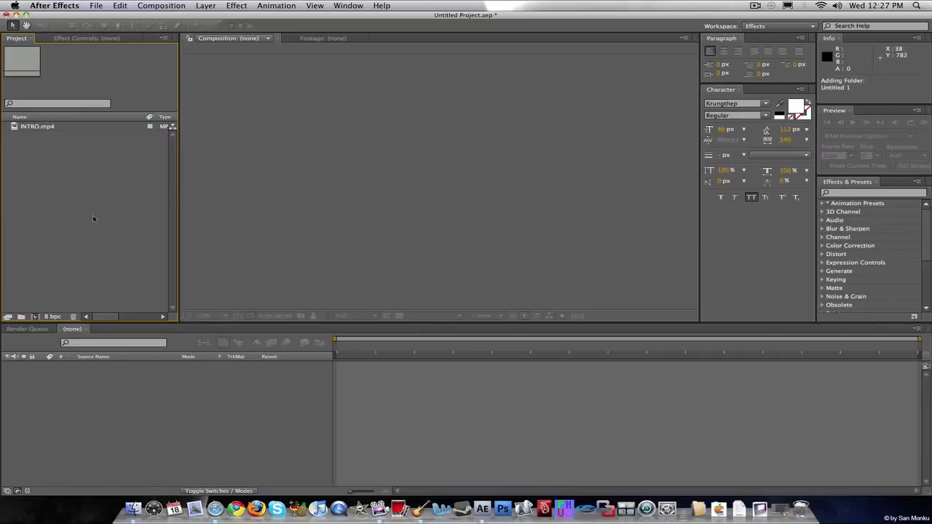
- Rename the INTRO.mp4 footage item as TechWaffle
{"action": "left_click", "coordinate": [46, 127]}
{"action": "key", "text": "Return"}
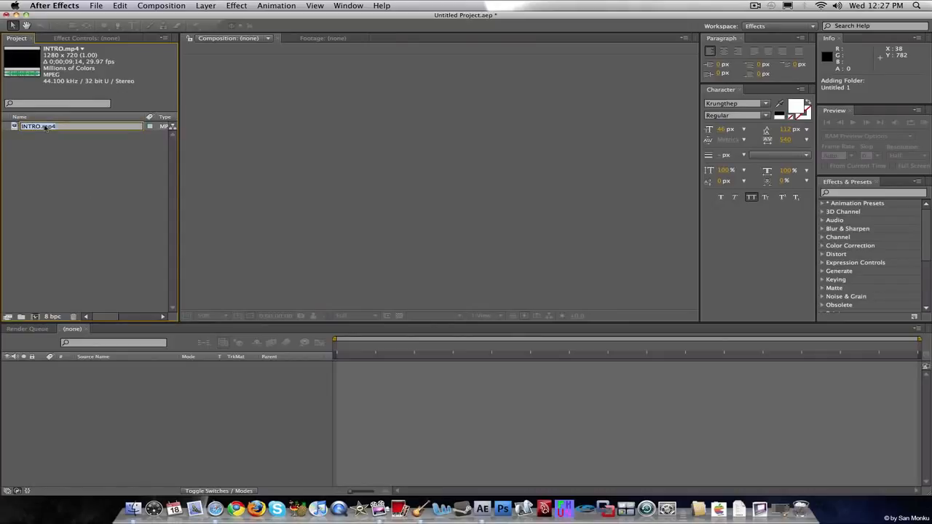
{"action": "type", "text": "TechWaffle"}
{"action": "left_click", "coordinate": [30, 170]}
{"action": "left_click", "coordinate": [48, 128]}
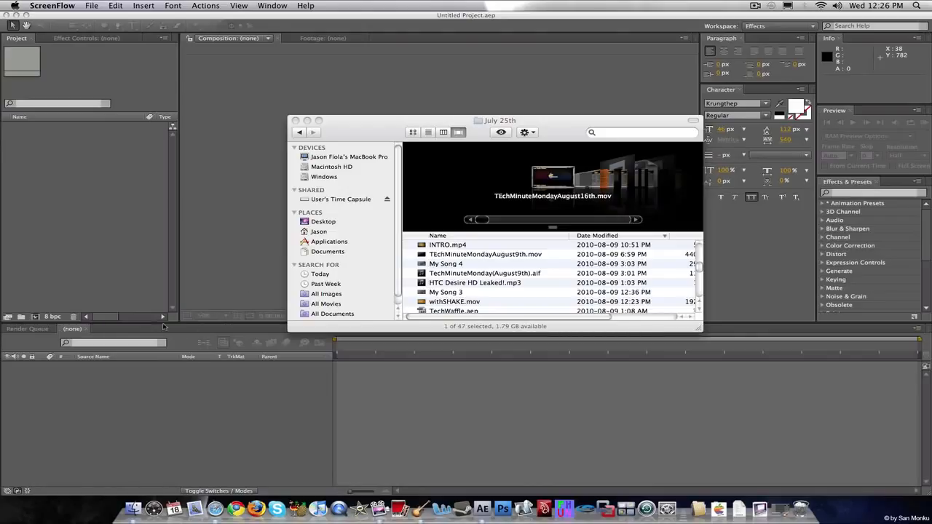
- Switch to Finder and bring INTRO.mp4 from the July 25th folder into the After Effects project as footage
{"action": "left_click", "coordinate": [100, 216]}
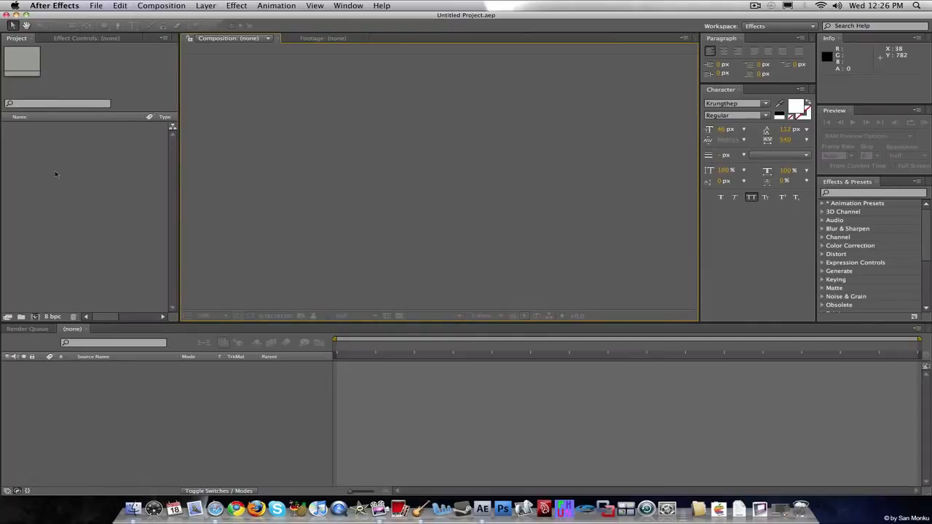
{"action": "left_click", "coordinate": [132, 506]}
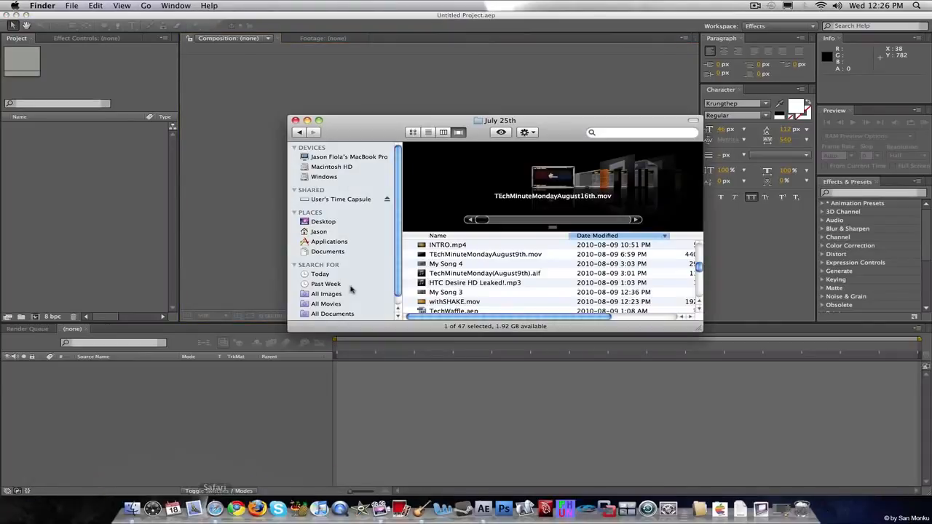
{"action": "left_click", "coordinate": [444, 248]}
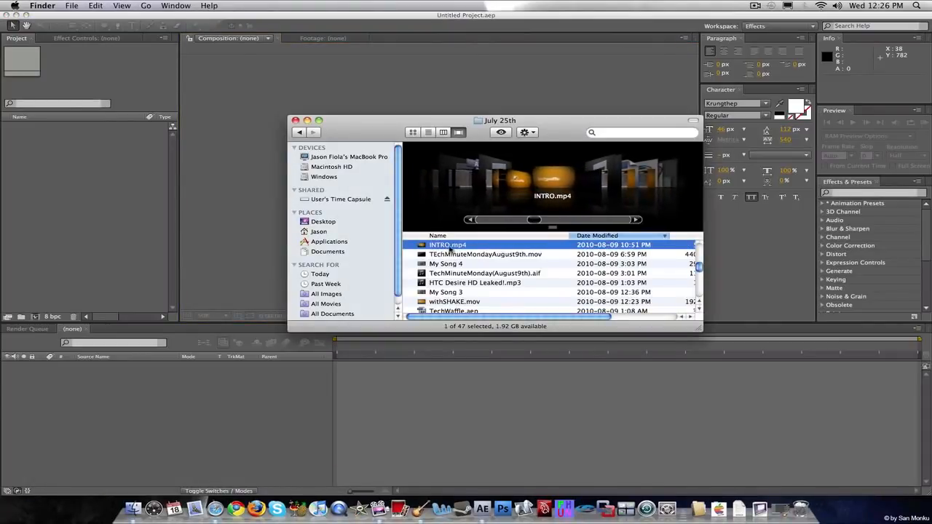
{"action": "left_click_drag", "start_coordinate": [461, 253], "coordinate": [41, 145]}
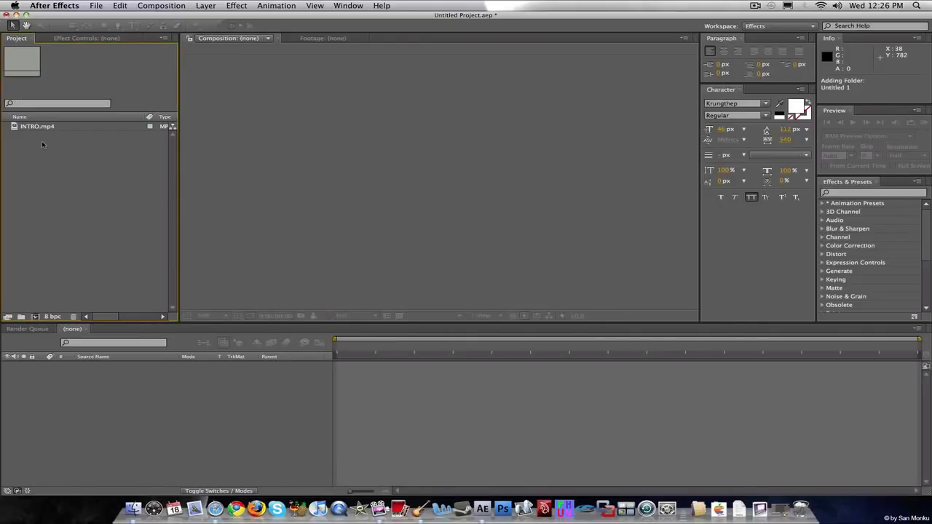